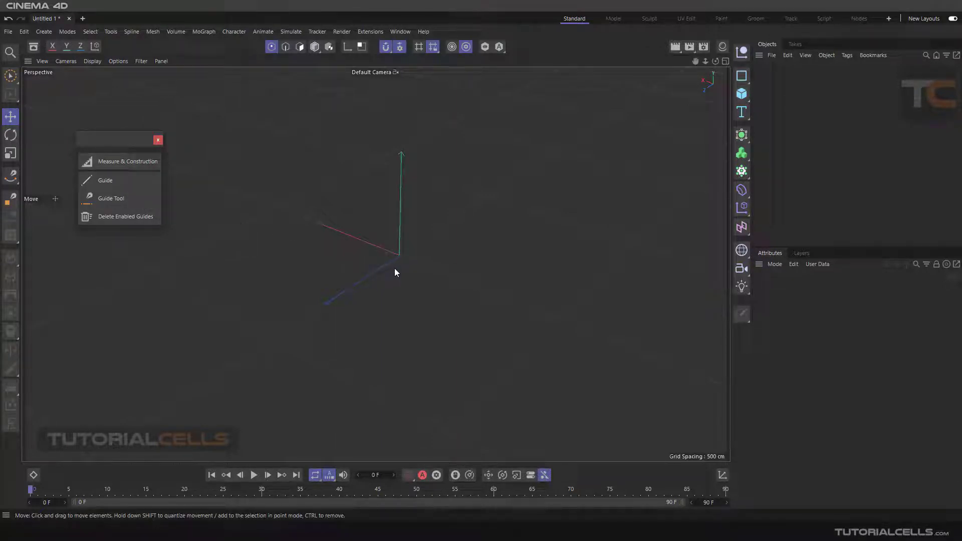
# Add a line guide to the scene and move it away from the origin along the X axis
pyautogui.keyDown('alt'); pyautogui.moveTo(398, 263); pyautogui.dragTo(405, 271); pyautogui.keyUp('alt')
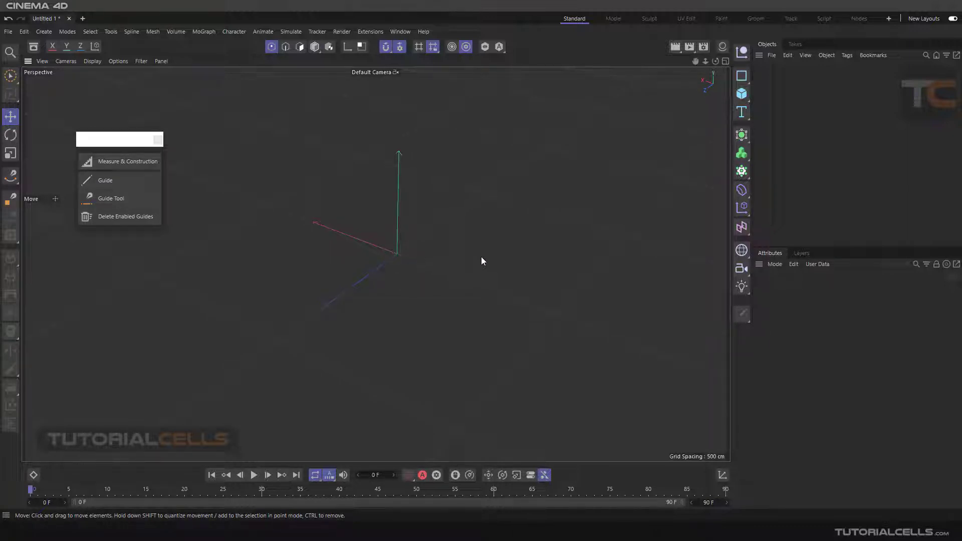
pyautogui.click(110, 179)
pyautogui.keyDown('alt'); pyautogui.moveTo(329, 235); pyautogui.dragTo(435, 230); pyautogui.keyUp('alt')
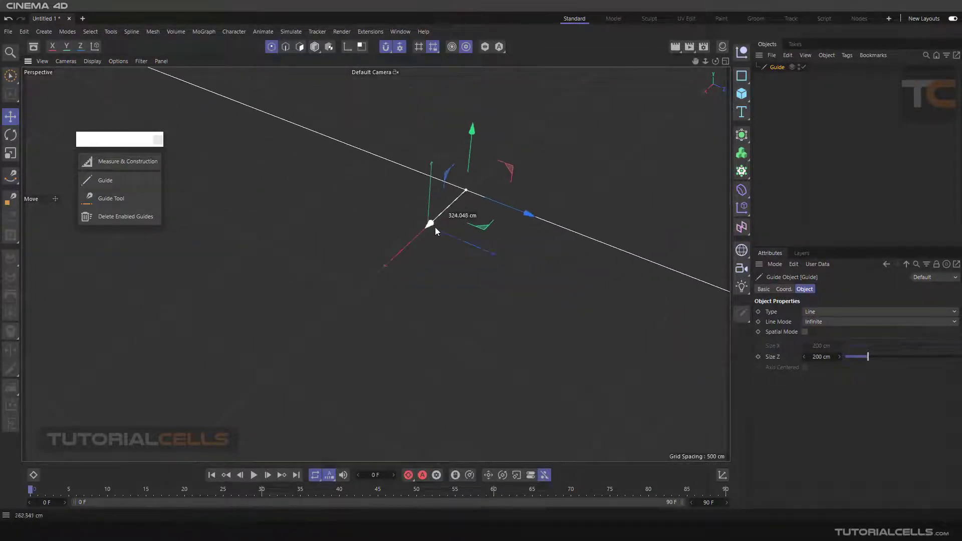
# Lengthen the guide's Z size to about 241 cm and place a copy parallel to it across the origin
pyautogui.click(315, 50)
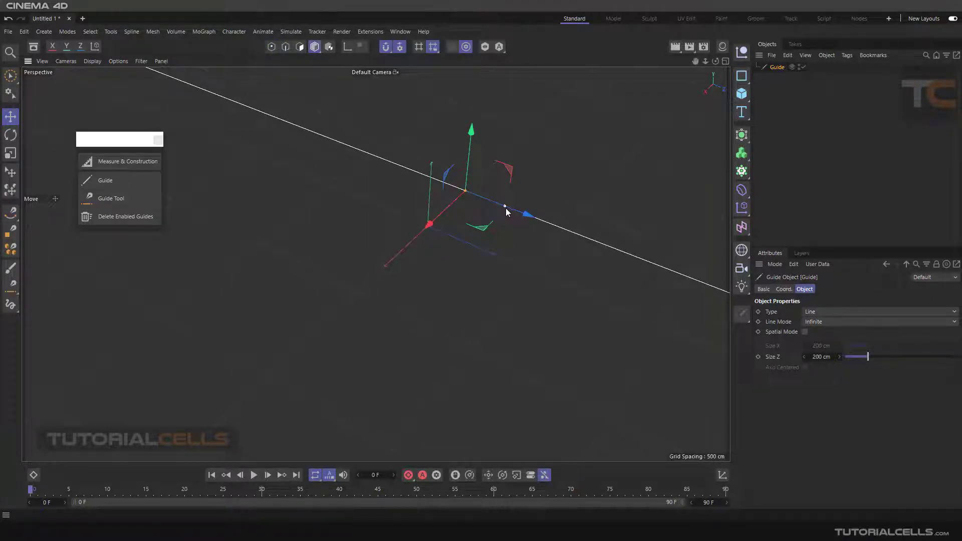
pyautogui.moveTo(506, 208); pyautogui.dragTo(432, 251)
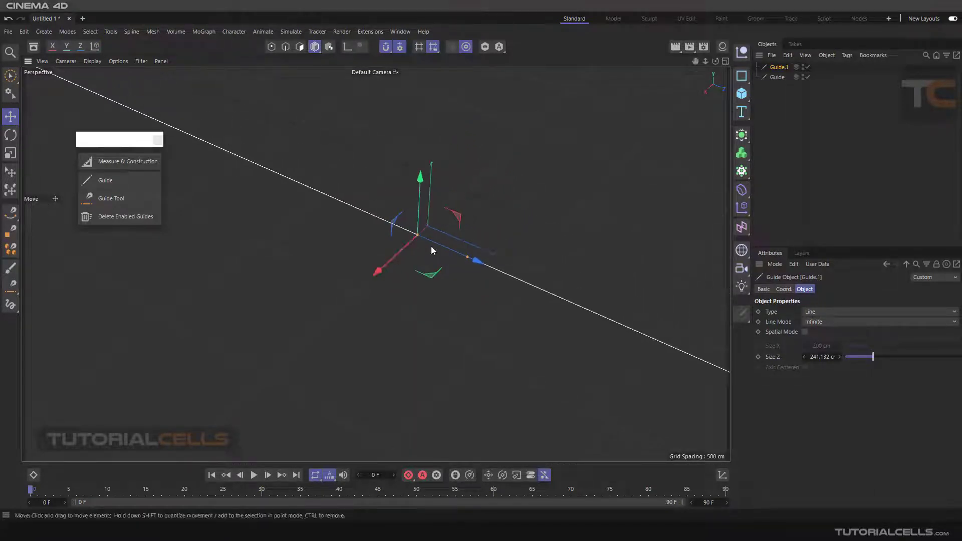
pyautogui.click(777, 77)
pyautogui.keyDown('alt'); pyautogui.moveTo(422, 271); pyautogui.dragTo(445, 243); pyautogui.keyUp('alt')
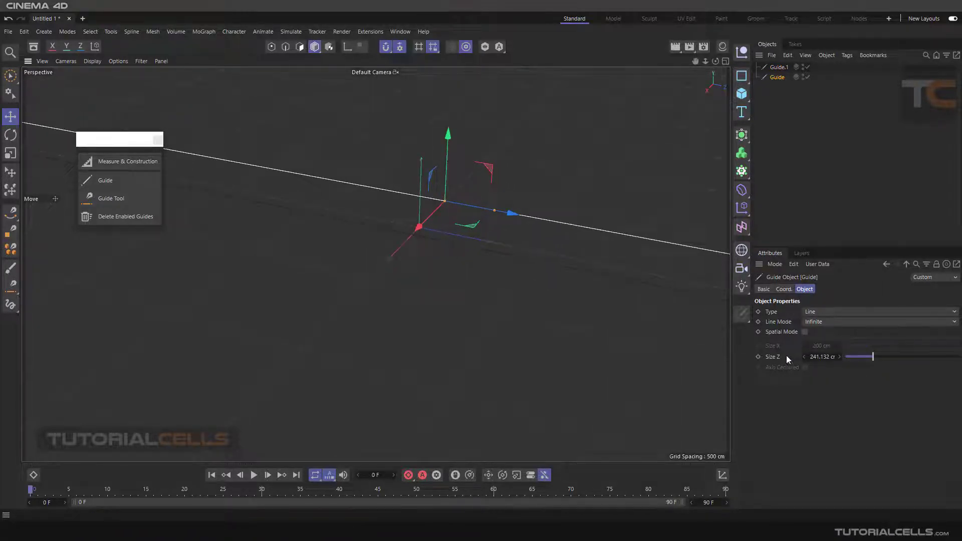
pyautogui.moveTo(438, 209)
pyautogui.keyDown('alt'); pyautogui.mouseDown()
pyautogui.moveTo(471, 218)
pyautogui.moveTo(443, 218)
pyautogui.moveTo(450, 216)
pyautogui.mouseUp(); pyautogui.keyUp('alt')
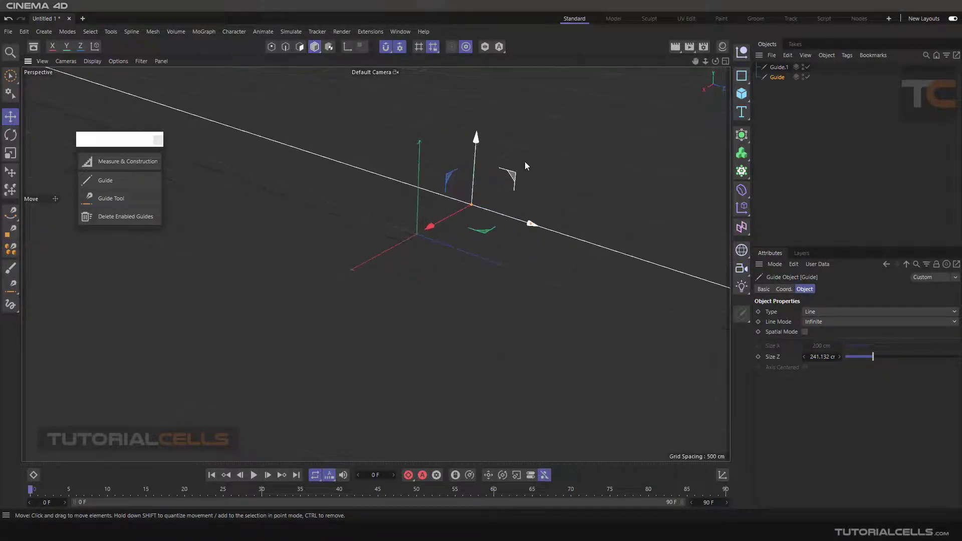
# Deselect the guides and enable snapping to Guides in the snap settings
pyautogui.click(524, 162)
pyautogui.keyDown('alt'); pyautogui.moveTo(522, 162); pyautogui.dragTo(377, 228); pyautogui.keyUp('alt')
pyautogui.click(401, 51)
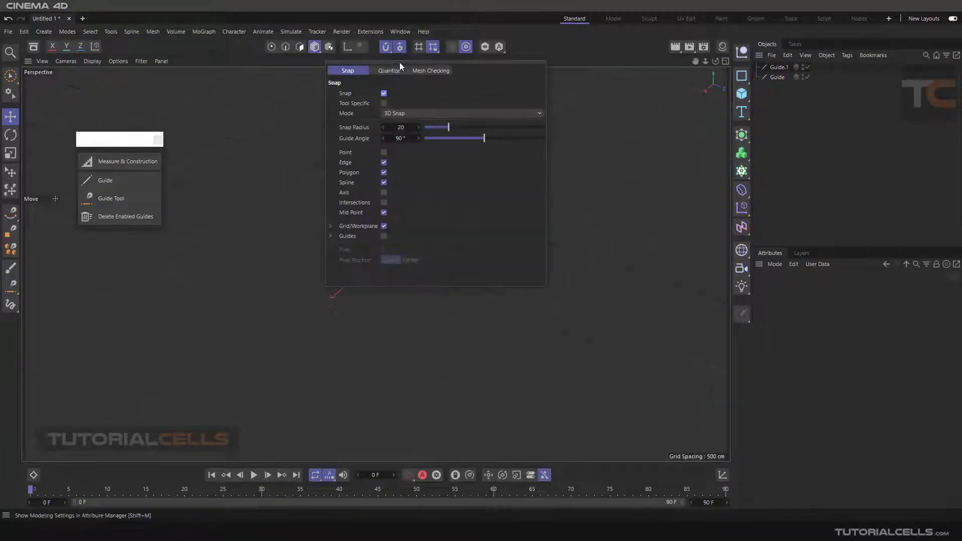
pyautogui.click(383, 236)
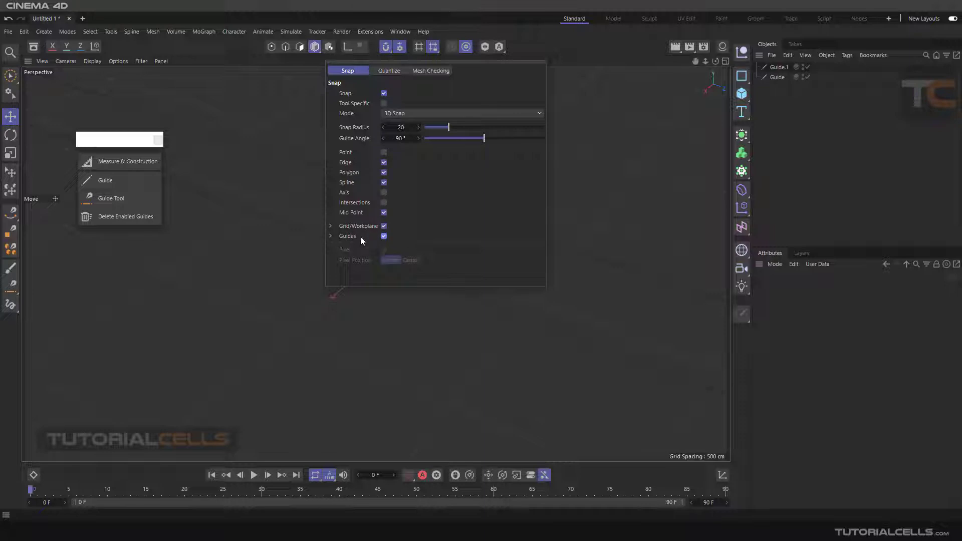
pyautogui.click(330, 236)
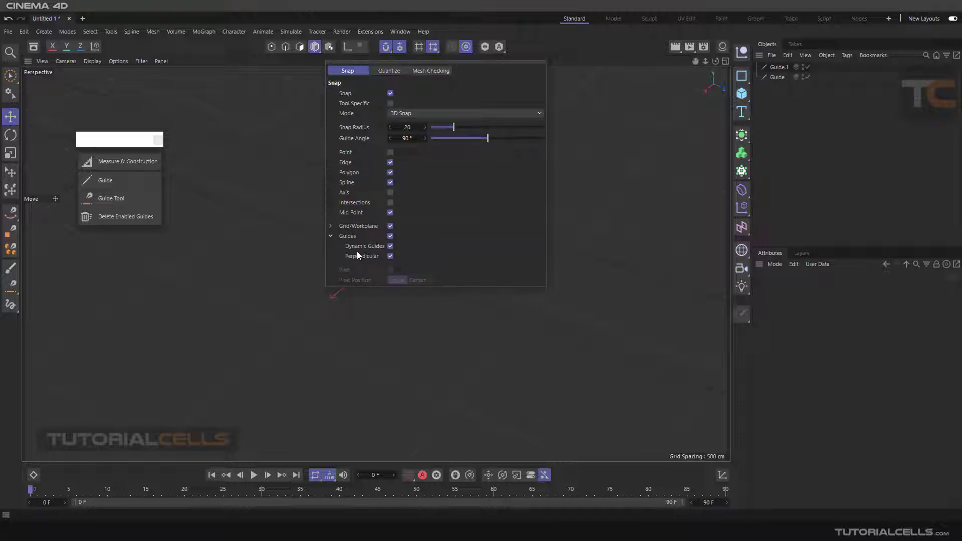
pyautogui.click(331, 236)
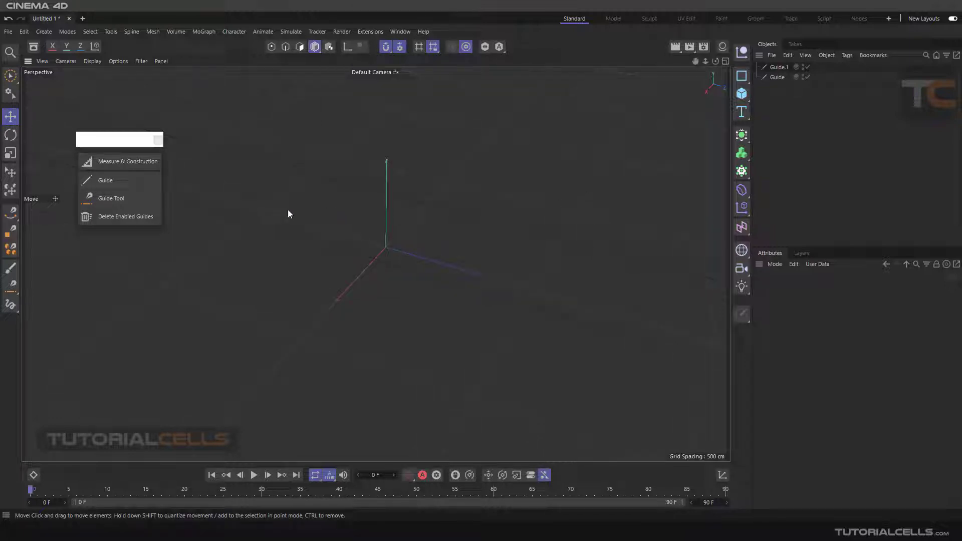
# Draw an open four-point zigzag spline with the Spline Pen, snapping its points alternately to the two parallel guides
pyautogui.click(10, 212)
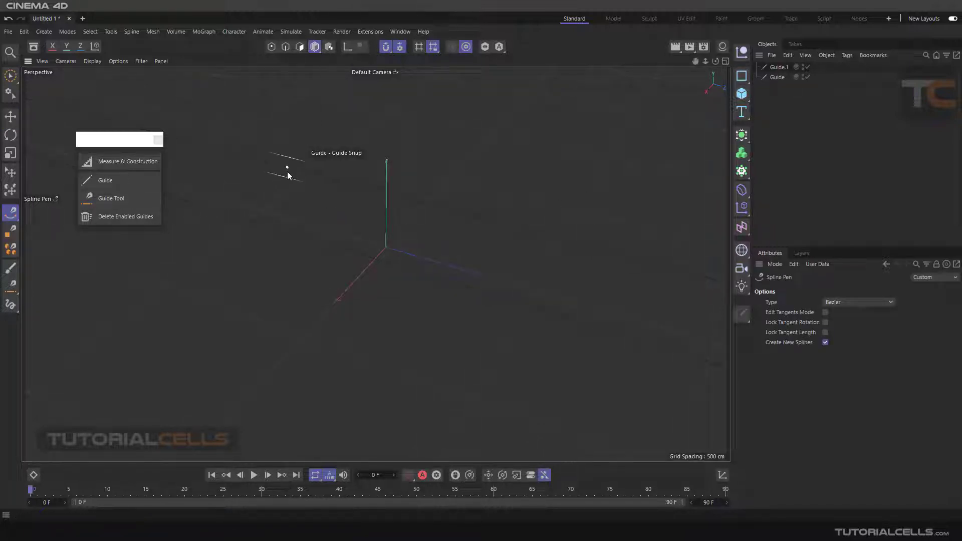
pyautogui.click(399, 50)
pyautogui.click(295, 234)
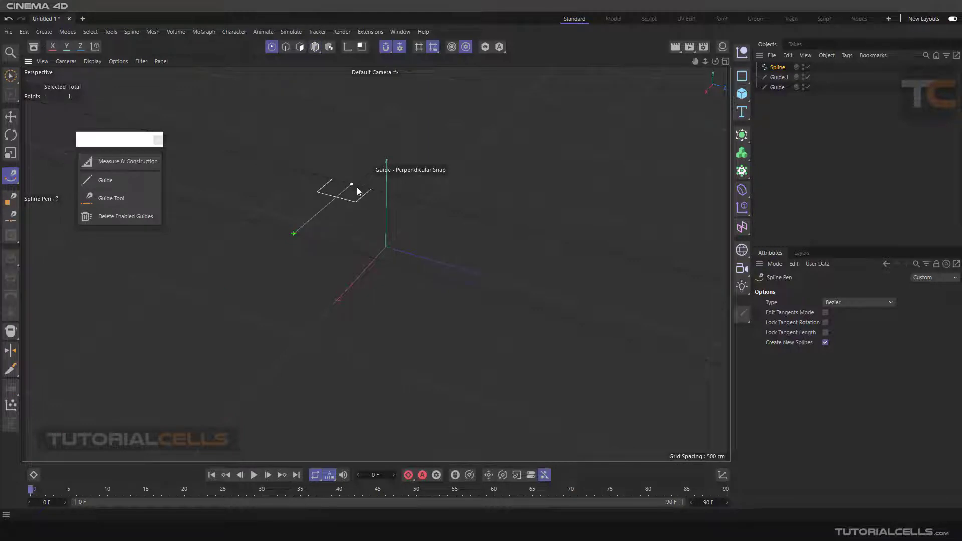
pyautogui.click(380, 194)
pyautogui.click(417, 274)
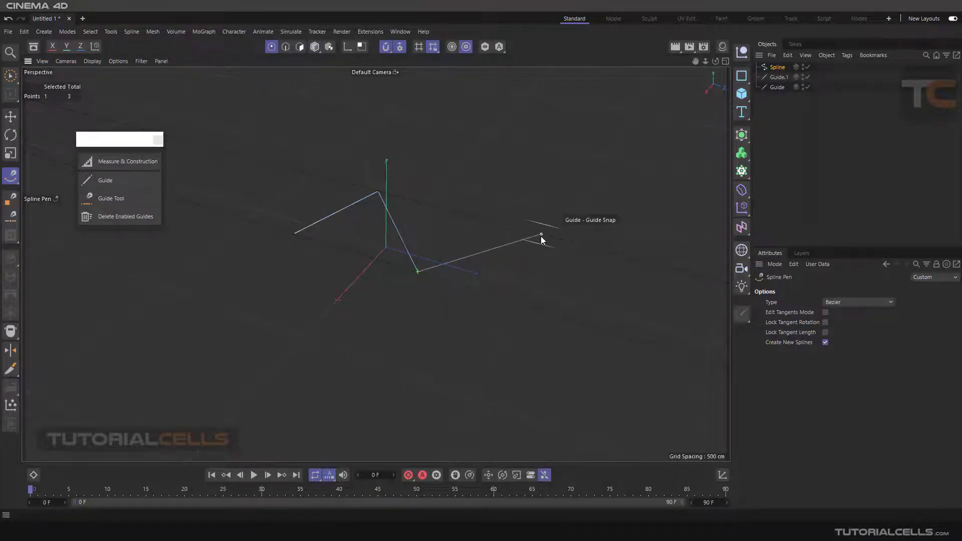
pyautogui.click(542, 234)
pyautogui.press('Escape')
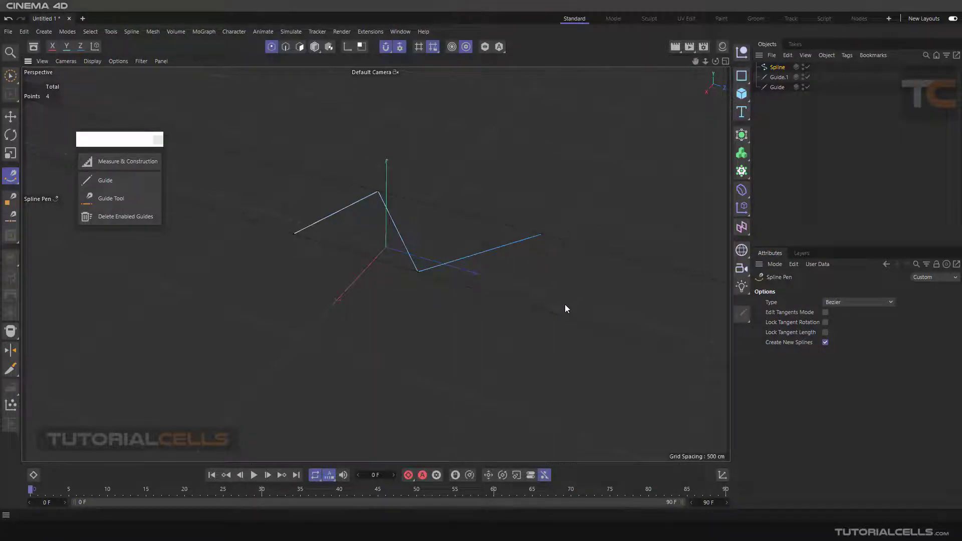
pyautogui.keyDown('alt'); pyautogui.moveTo(489, 263); pyautogui.dragTo(454, 236); pyautogui.keyUp('alt')
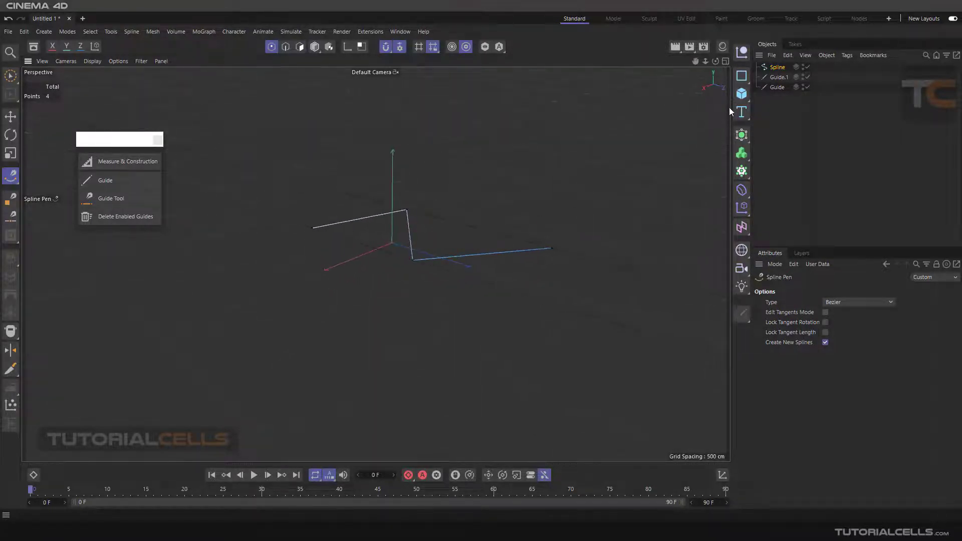
# Delete the spline and both guides, and add a fresh line guide at the origin
pyautogui.hotkey('ctrl', 'a')
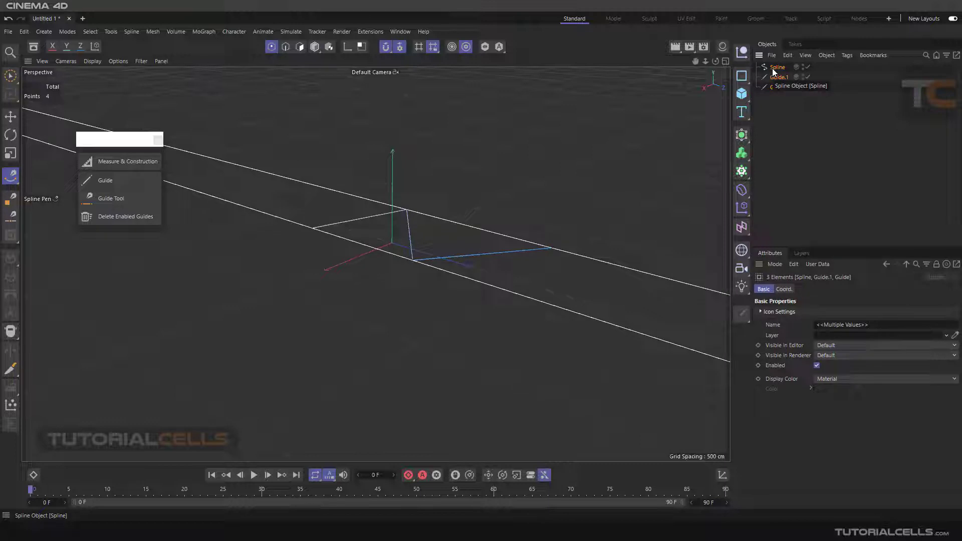
pyautogui.press('Delete')
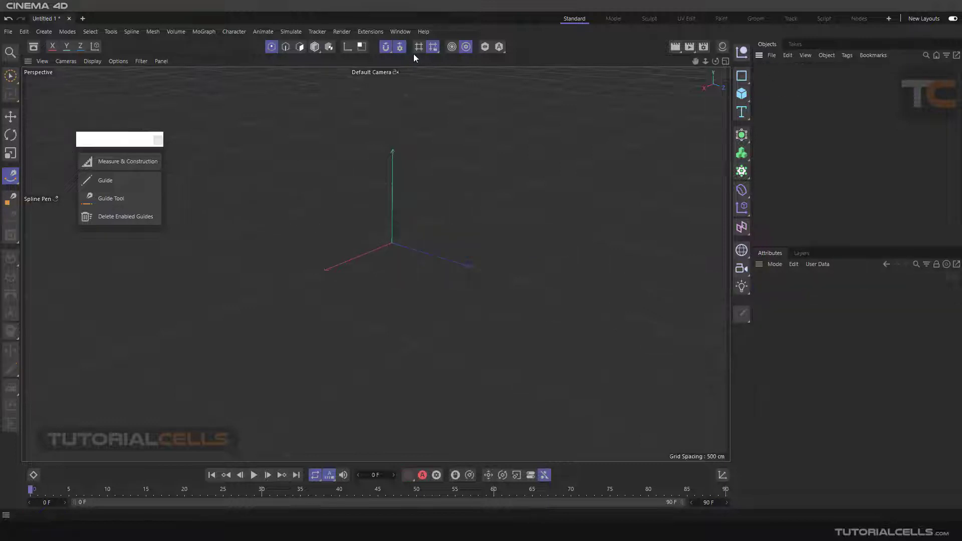
pyautogui.click(107, 180)
pyautogui.keyDown('alt'); pyautogui.moveTo(342, 266); pyautogui.dragTo(367, 290); pyautogui.keyUp('alt')
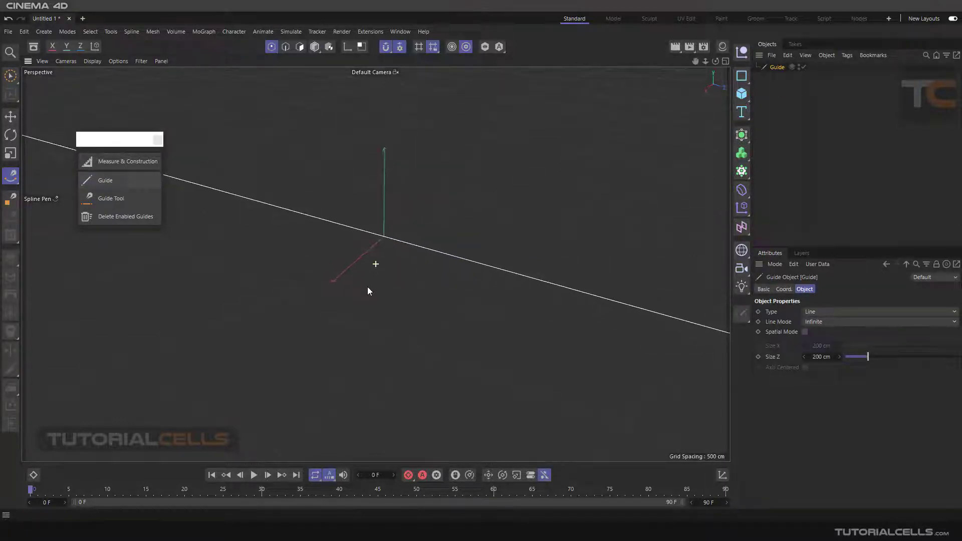
# Switch to Model mode and adjust the guide's Z size to about 193 cm with its handle
pyautogui.click(314, 47)
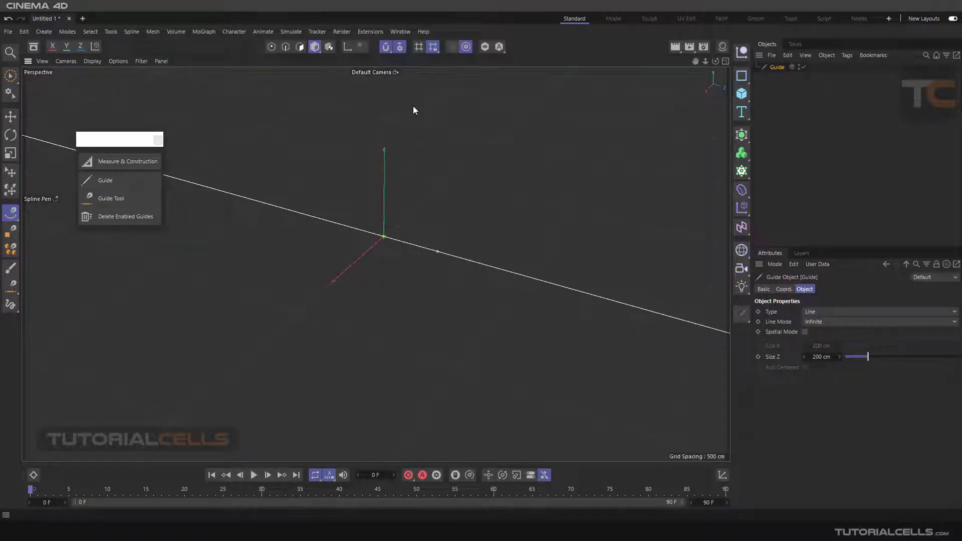
pyautogui.click(10, 116)
pyautogui.moveTo(437, 250); pyautogui.dragTo(539, 243)
pyautogui.click(770, 68)
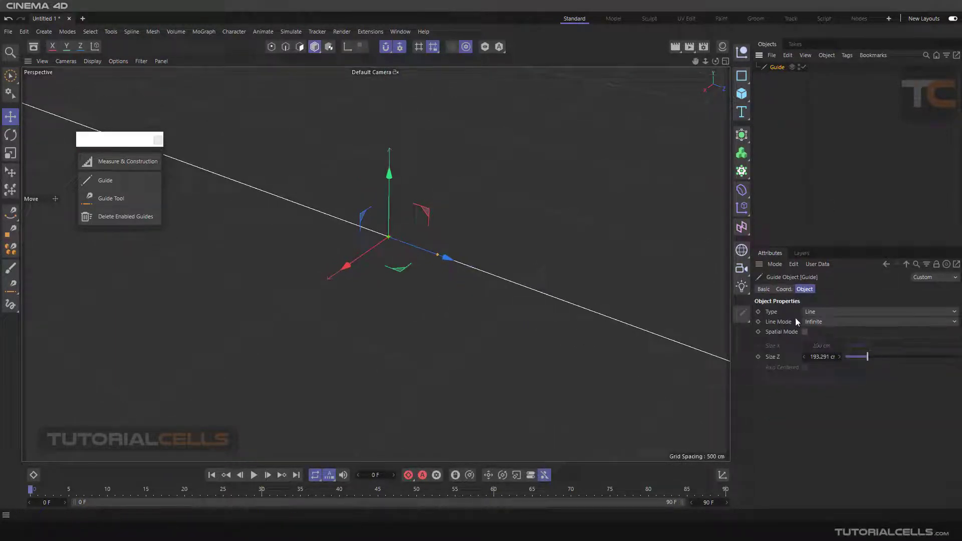
# Change the guide's type to Plane and enlarge it to 328 cm in X and about 331 cm in Z
pyautogui.click(819, 311)
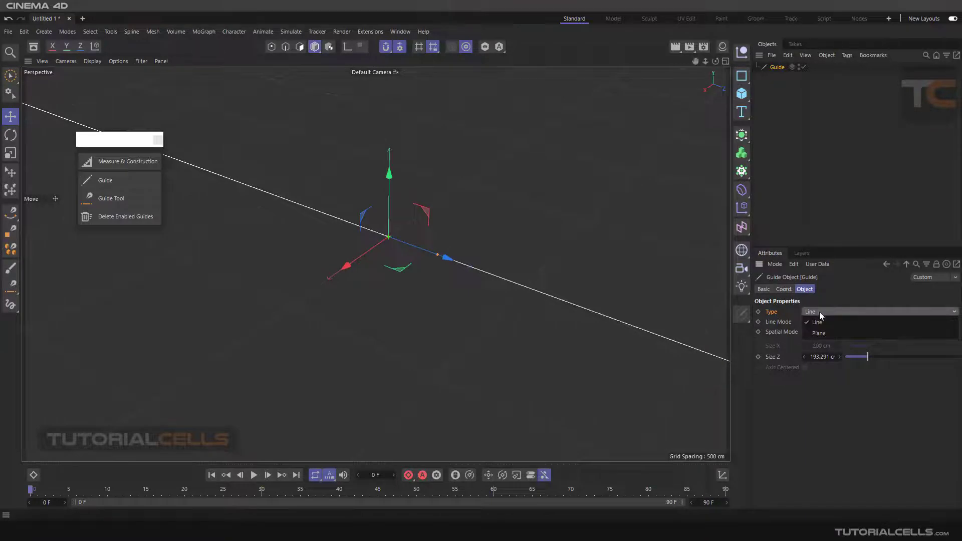
pyautogui.click(823, 332)
pyautogui.keyDown('alt'); pyautogui.moveTo(506, 302); pyautogui.dragTo(414, 287); pyautogui.keyUp('alt')
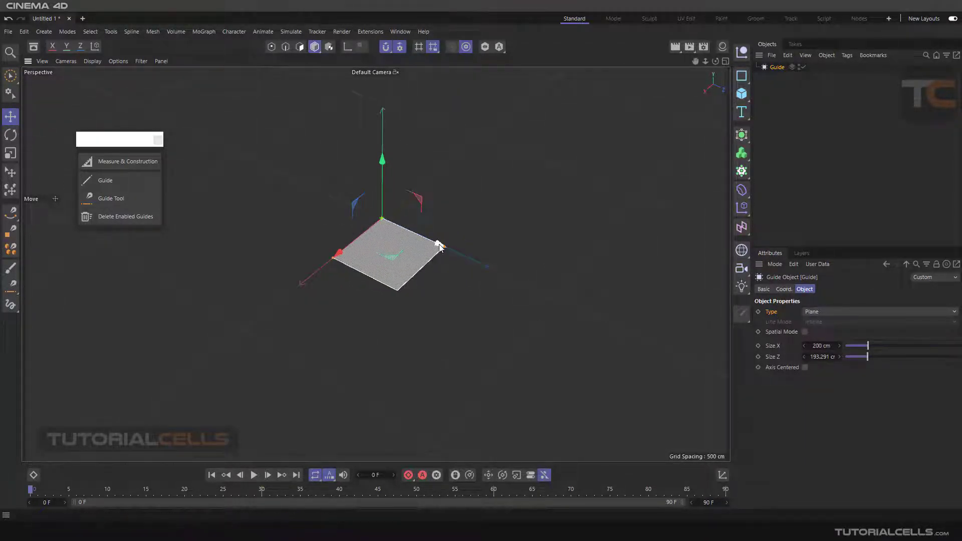
pyautogui.moveTo(438, 244); pyautogui.dragTo(490, 269)
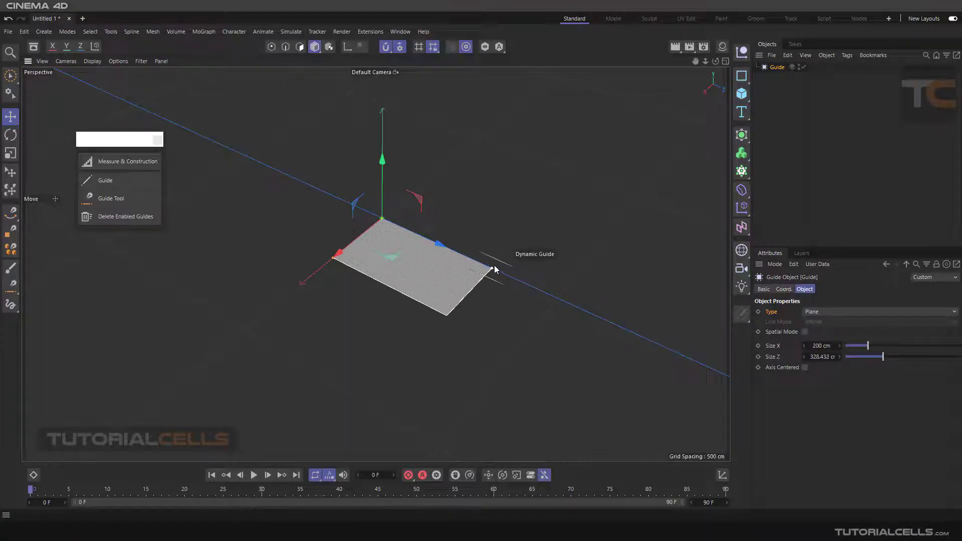
pyautogui.moveTo(863, 344); pyautogui.dragTo(883, 346)
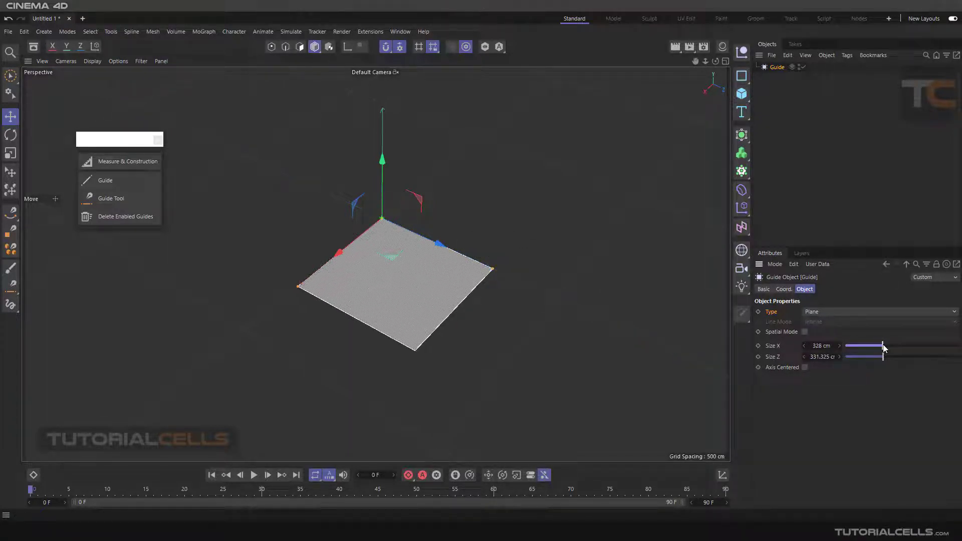
# Return the guide's type to Line and set its line mode to HalfLine
pyautogui.click(840, 315)
pyautogui.click(831, 322)
pyautogui.click(770, 322)
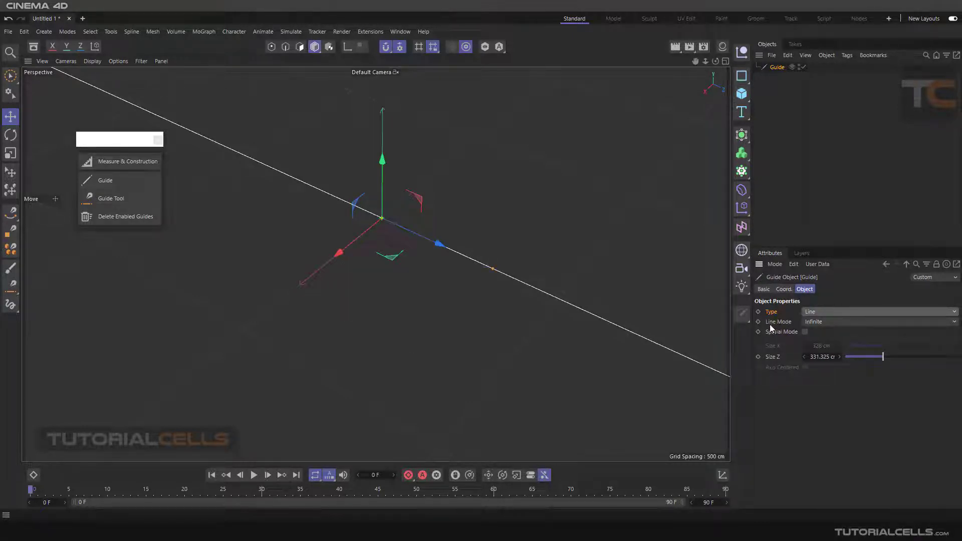
pyautogui.keyDown('alt'); pyautogui.moveTo(526, 367); pyautogui.dragTo(546, 353); pyautogui.keyUp('alt')
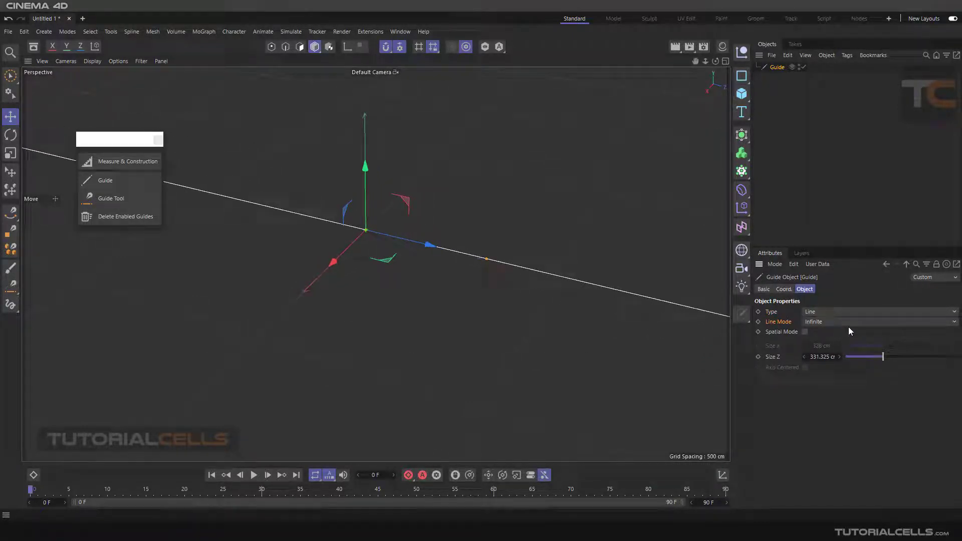
pyautogui.click(836, 323)
pyautogui.click(831, 344)
pyautogui.moveTo(351, 268)
pyautogui.keyDown('alt'); pyautogui.mouseDown()
pyautogui.moveTo(331, 263)
pyautogui.moveTo(487, 230)
pyautogui.moveTo(386, 245)
pyautogui.moveTo(340, 263)
pyautogui.mouseUp(); pyautogui.keyUp('alt')
# Set the guide's line mode to Segment and its Z size to 328 cm
pyautogui.click(828, 323)
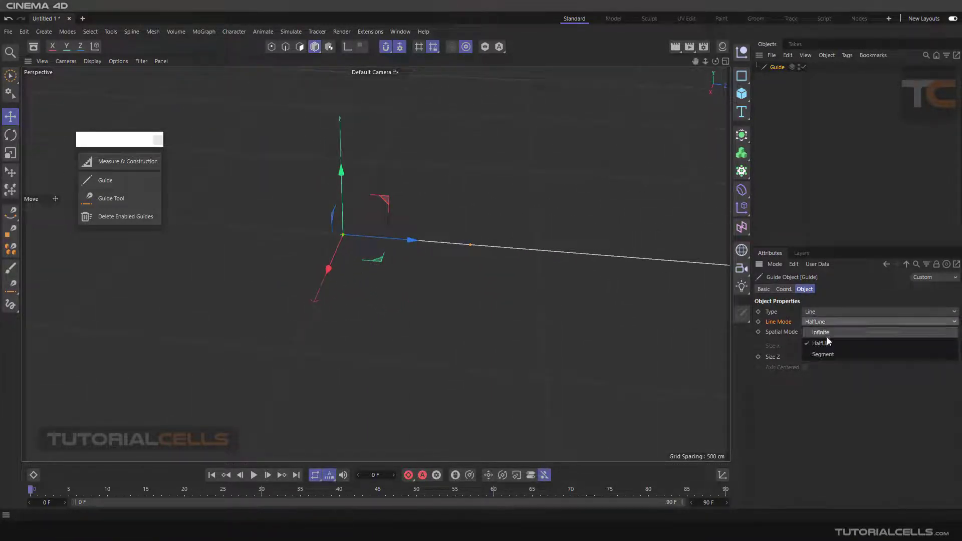
pyautogui.click(824, 352)
pyautogui.keyDown('alt'); pyautogui.moveTo(467, 287); pyautogui.dragTo(450, 292); pyautogui.keyUp('alt')
pyautogui.moveTo(485, 253); pyautogui.dragTo(489, 255)
pyautogui.moveTo(890, 357)
pyautogui.mouseDown()
pyautogui.moveTo(902, 355)
pyautogui.moveTo(882, 357)
pyautogui.mouseUp()
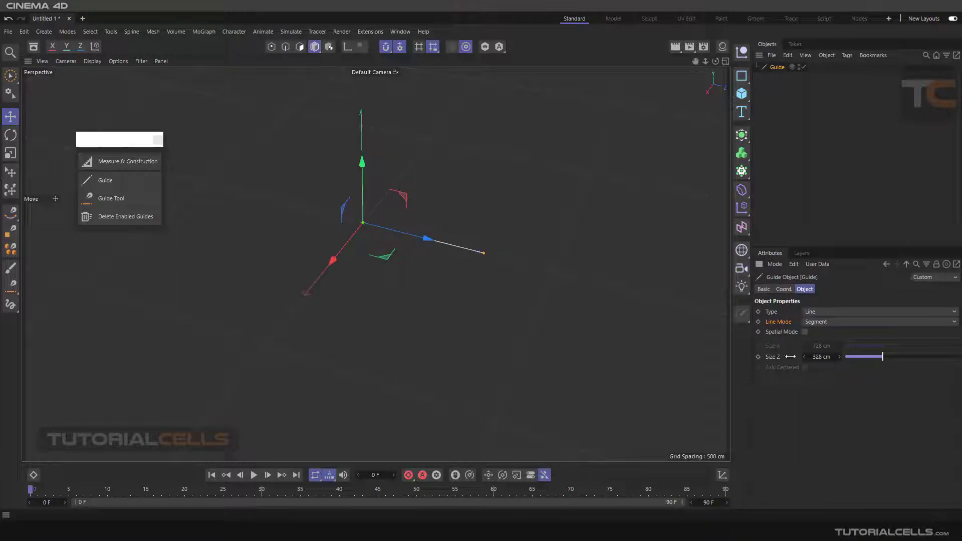
# Change the guide's type to Plane, stretch its X size to about 358 cm, and enable Spatial Mode
pyautogui.click(834, 313)
pyautogui.click(827, 322)
pyautogui.keyDown('alt'); pyautogui.moveTo(378, 290); pyautogui.dragTo(294, 293); pyautogui.keyUp('alt')
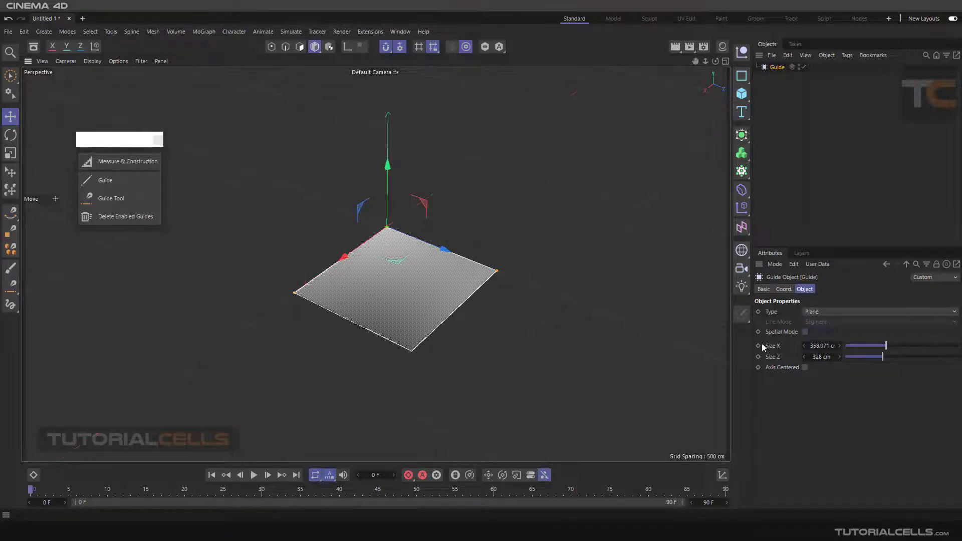
pyautogui.click(805, 332)
pyautogui.keyDown('alt'); pyautogui.moveTo(500, 318); pyautogui.dragTo(490, 296); pyautogui.keyUp('alt')
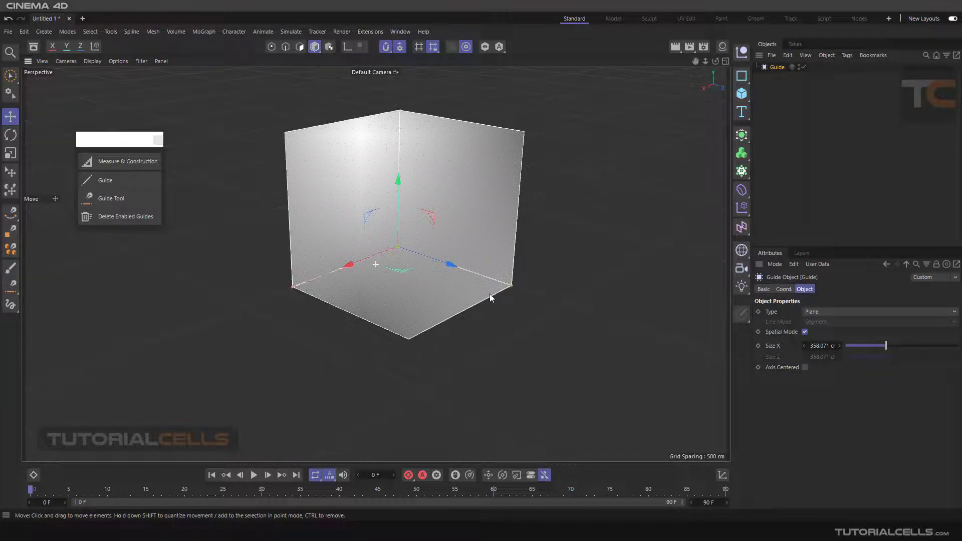
# Draw a closed triangular spline with the Spline Pen, snapping one point onto each of the spatial guide's three planes
pyautogui.click(12, 214)
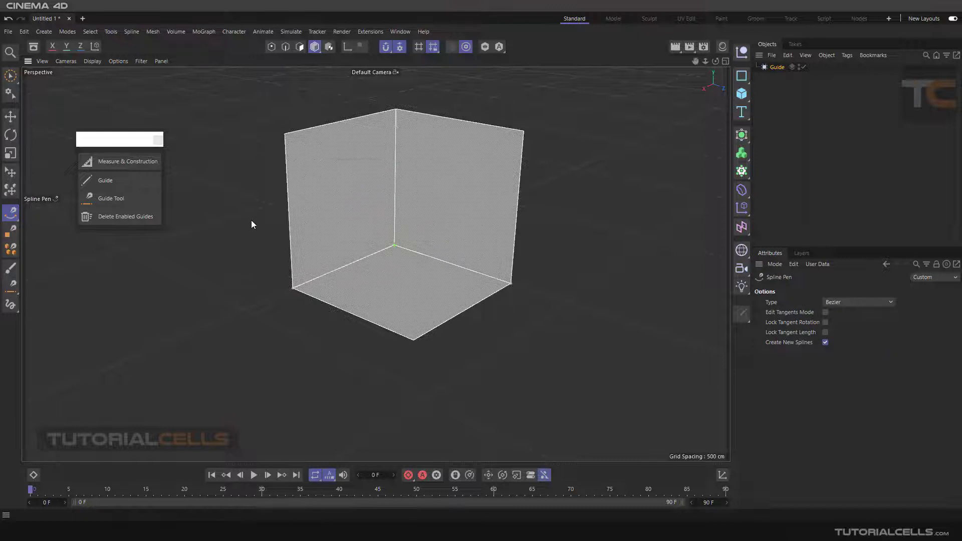
pyautogui.click(322, 163)
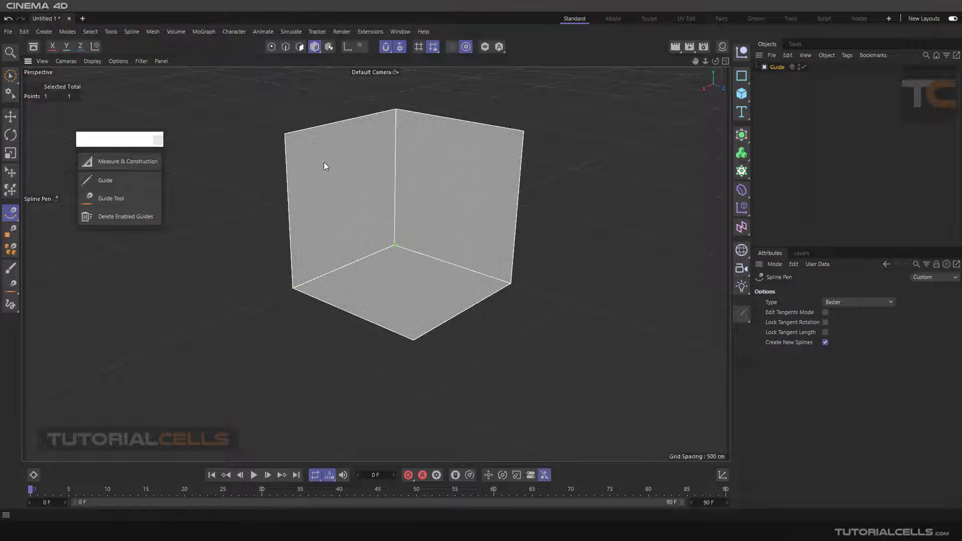
pyautogui.click(452, 160)
pyautogui.click(407, 300)
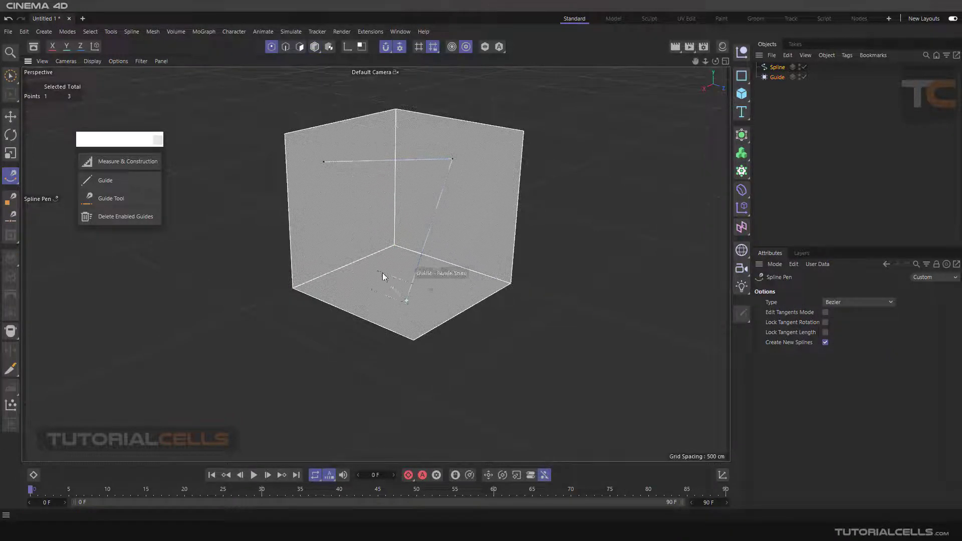
pyautogui.click(323, 165)
pyautogui.moveTo(445, 241)
pyautogui.keyDown('alt'); pyautogui.mouseDown()
pyautogui.moveTo(430, 235)
pyautogui.moveTo(450, 221)
pyautogui.moveTo(452, 246)
pyautogui.moveTo(478, 271)
pyautogui.moveTo(435, 245)
pyautogui.mouseUp(); pyautogui.keyUp('alt')
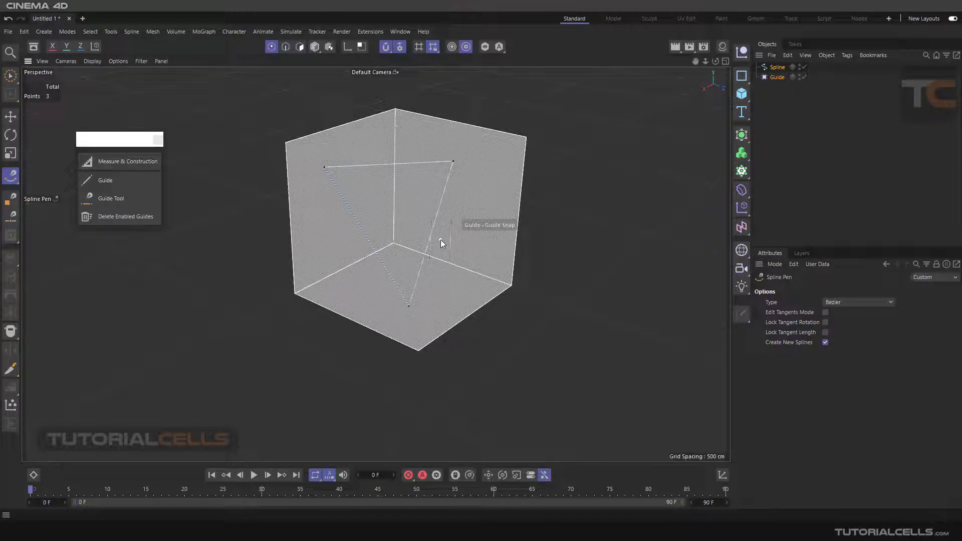
# Delete the triangular spline, leaving only the guide in the scene
pyautogui.click(770, 76)
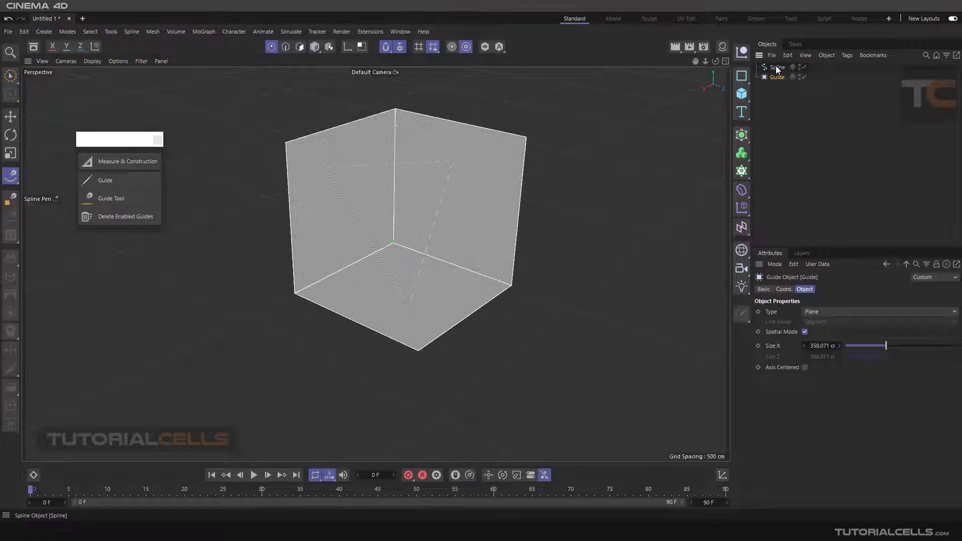
pyautogui.click(777, 68)
pyautogui.press('Delete')
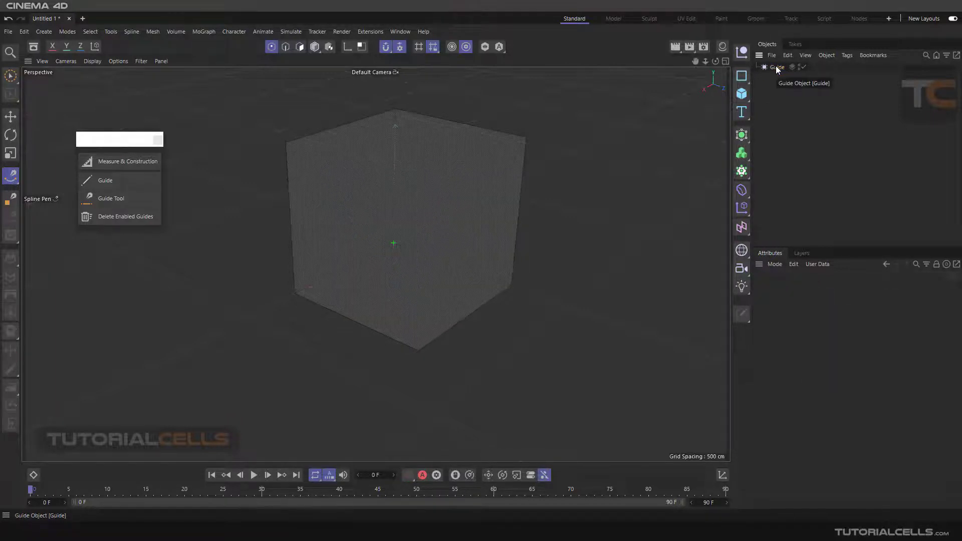
# Set the spatial guide's X size to 447 cm and switch Axis Centered on and back off to compare both placements
pyautogui.click(776, 67)
pyautogui.moveTo(885, 345); pyautogui.dragTo(891, 348)
pyautogui.click(804, 368)
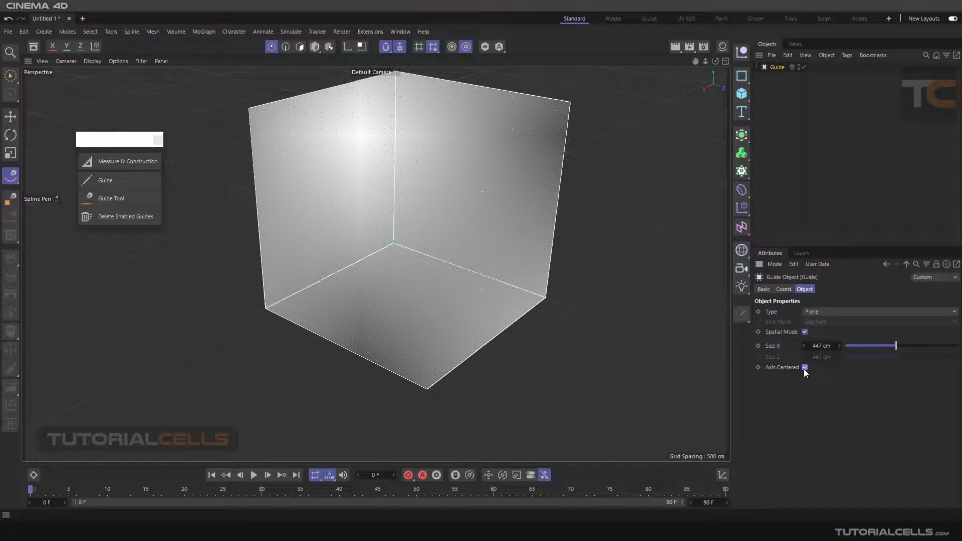
pyautogui.keyDown('alt'); pyautogui.moveTo(564, 298); pyautogui.dragTo(423, 264); pyautogui.keyUp('alt')
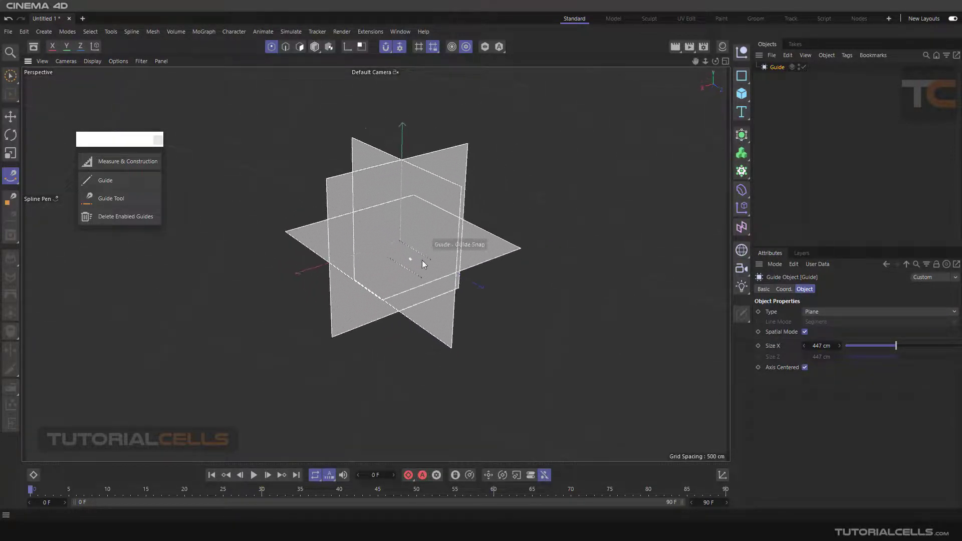
pyautogui.click(804, 368)
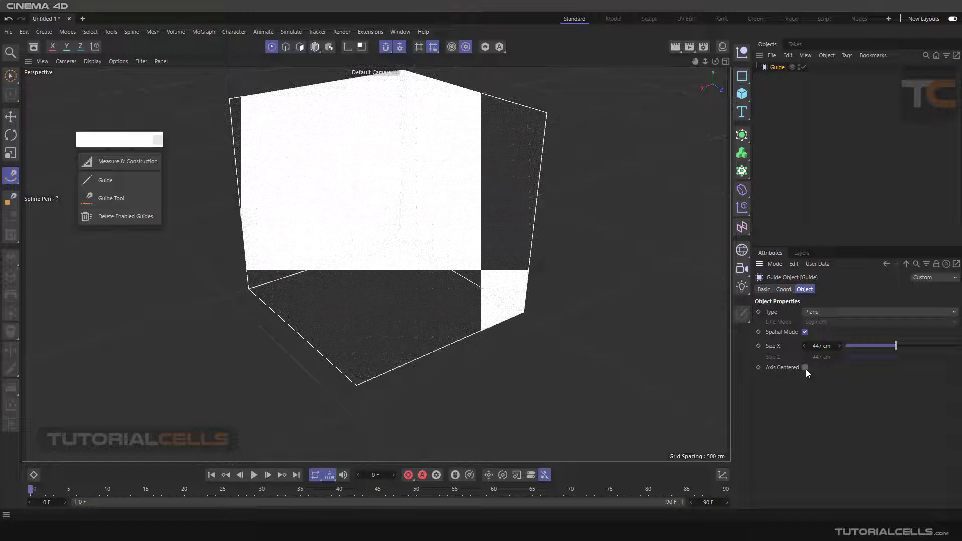
# Delete the spatial plane guide from the scene
pyautogui.click(809, 313)
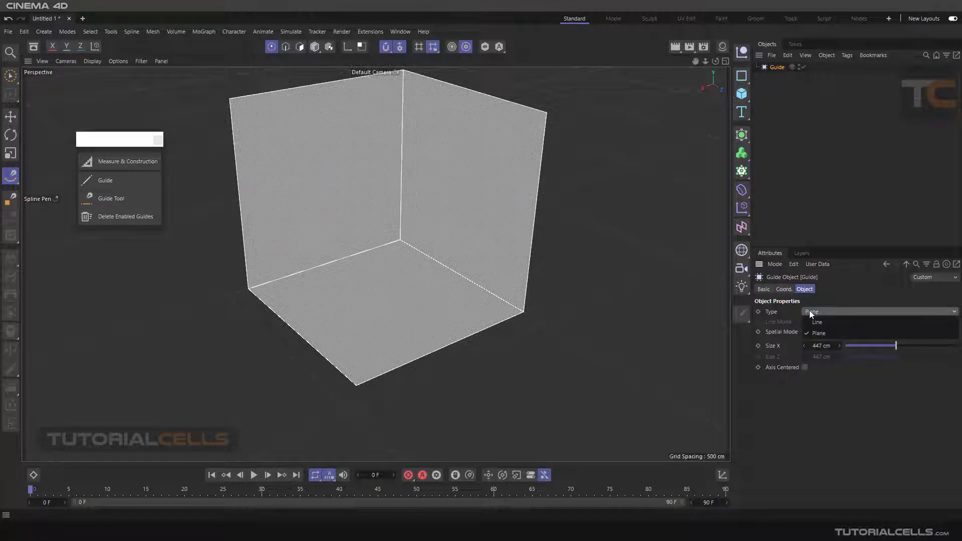
pyautogui.click(772, 67)
pyautogui.press('Delete')
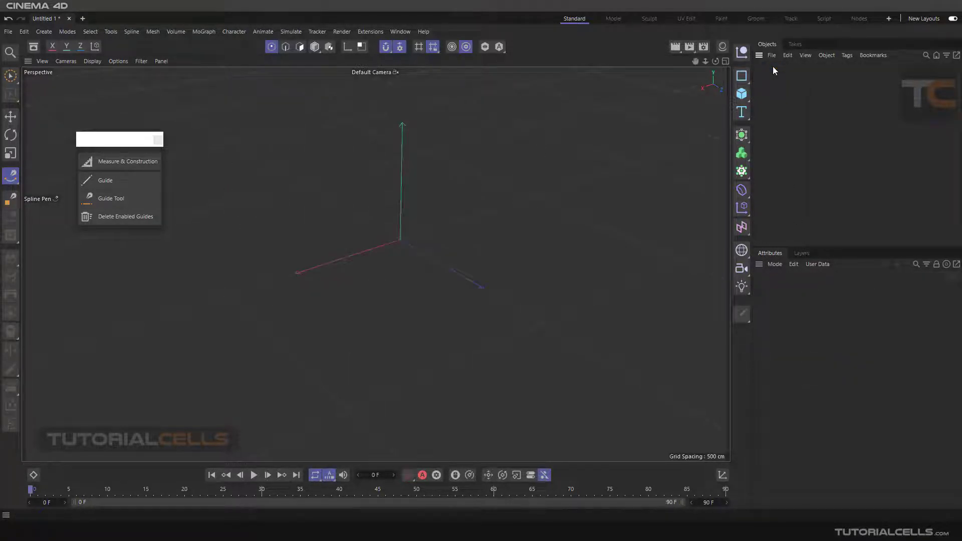
# Try drawing a plane guide about 67 by 114 cm freely in the view with the Guide Tool, and delete it
pyautogui.click(117, 201)
pyautogui.keyDown('alt'); pyautogui.moveTo(353, 277); pyautogui.dragTo(371, 280); pyautogui.keyUp('alt')
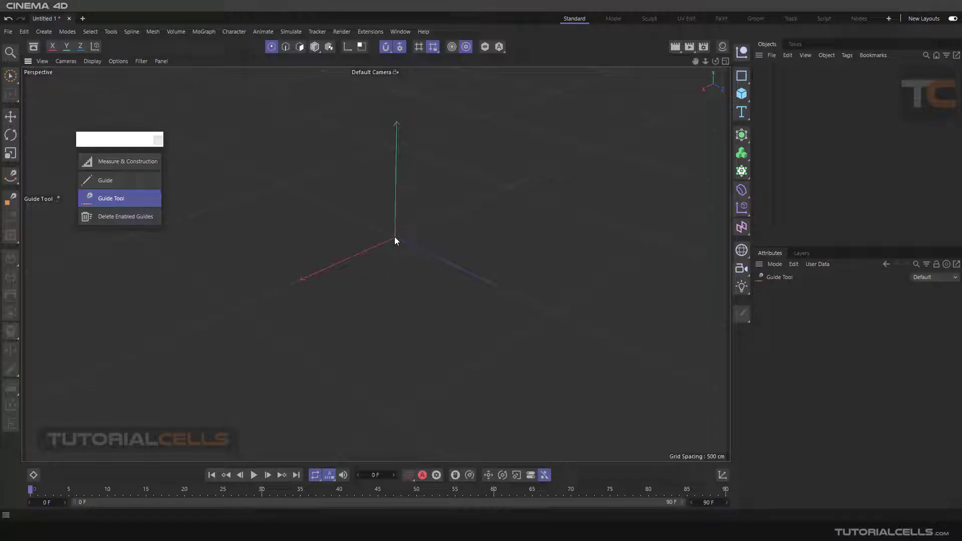
pyautogui.moveTo(386, 262); pyautogui.dragTo(651, 240)
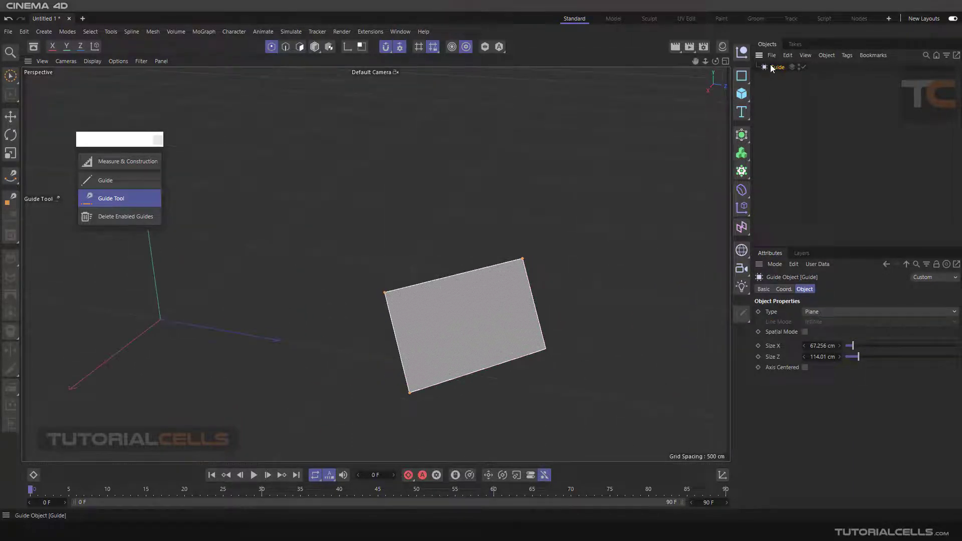
pyautogui.press('Delete')
# Enable Grid/Workplane snapping in addition to guide snapping
pyautogui.keyDown('alt'); pyautogui.moveTo(486, 176); pyautogui.dragTo(404, 175); pyautogui.keyUp('alt')
pyautogui.click(399, 47)
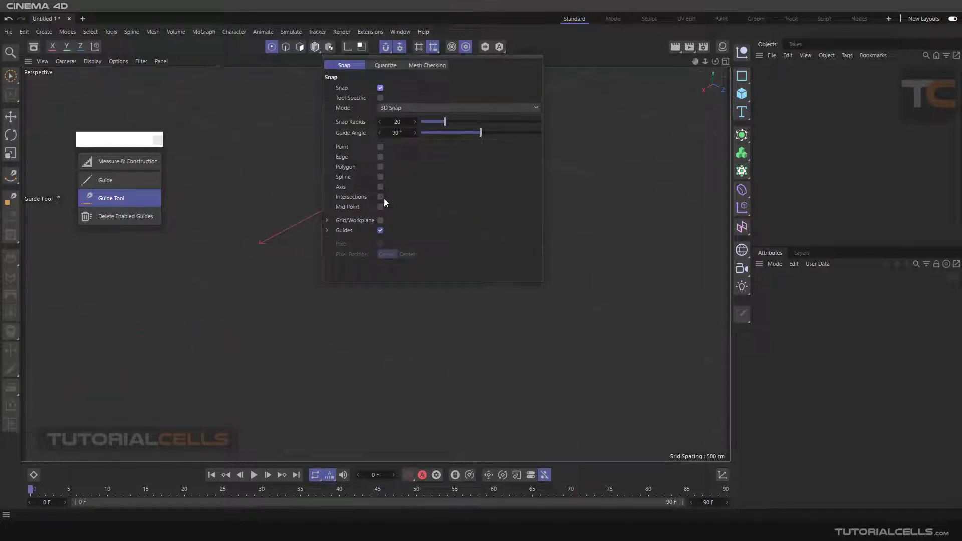
pyautogui.click(379, 221)
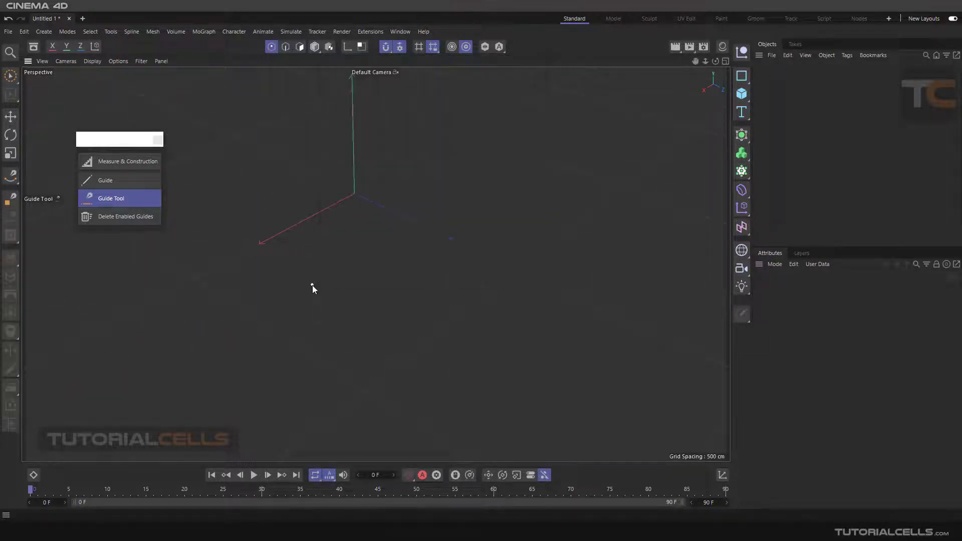
# Draw a plane guide about 266 by 272 cm on the workplane with the Guide Tool
pyautogui.keyDown('alt'); pyautogui.moveTo(368, 240); pyautogui.dragTo(358, 338); pyautogui.keyUp('alt')
pyautogui.keyDown('alt'); pyautogui.moveTo(445, 362); pyautogui.dragTo(438, 316); pyautogui.keyUp('alt')
pyautogui.click(108, 198)
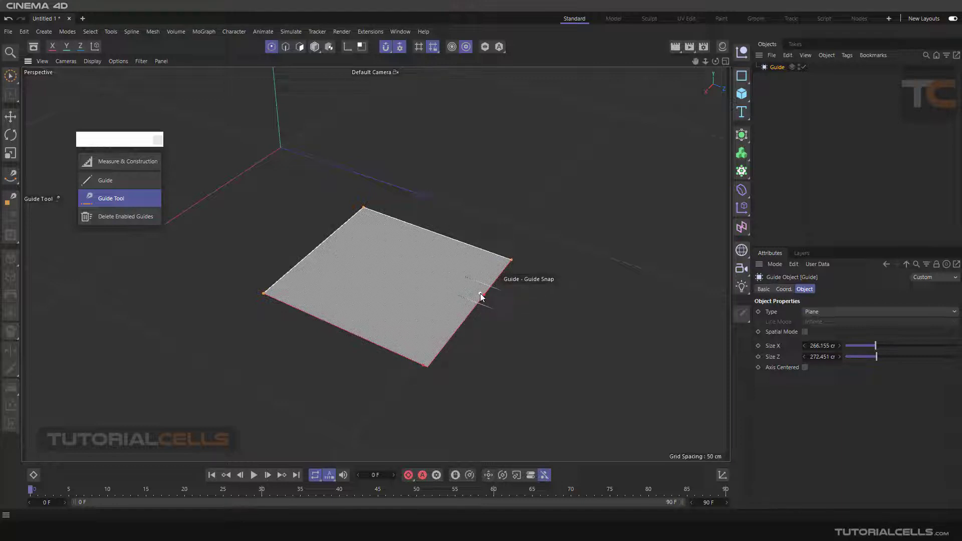
# Pull two crossing line guides from adjacent edges of the plane guide, and undo an extra third one
pyautogui.moveTo(480, 296); pyautogui.dragTo(447, 285)
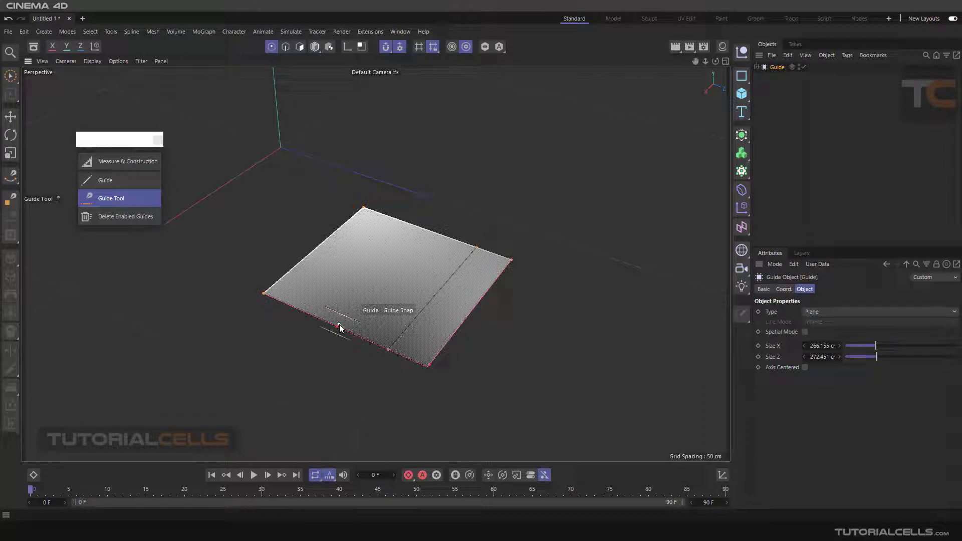
pyautogui.moveTo(340, 328); pyautogui.dragTo(367, 304)
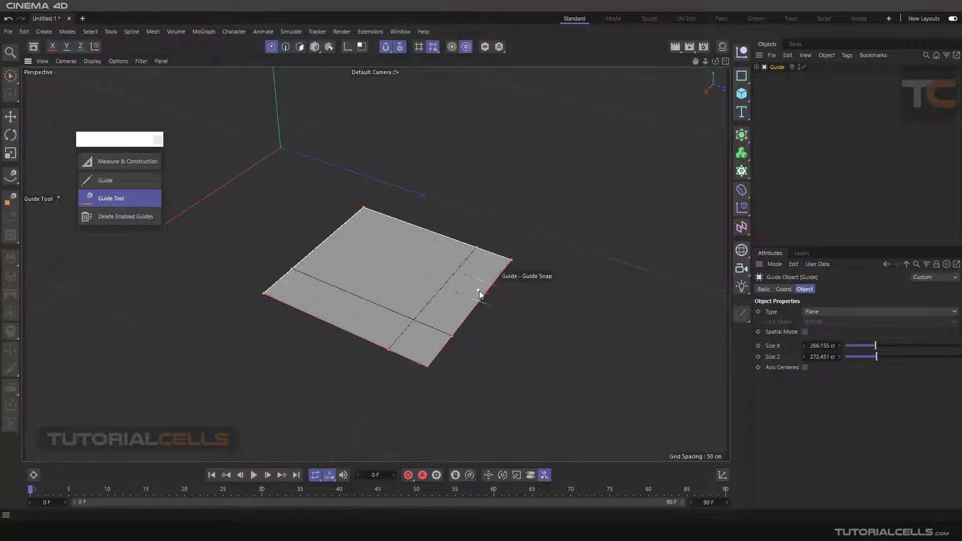
pyautogui.moveTo(480, 296); pyautogui.dragTo(433, 275)
pyautogui.hotkey('ctrl', 'z')
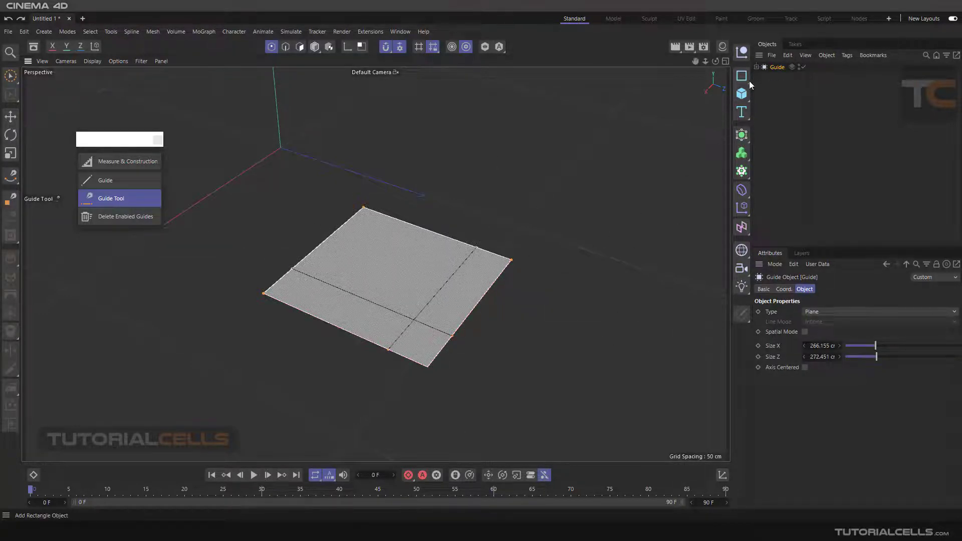
# Expand the plane guide's hierarchy and select each child line guide in turn to compare them in the view
pyautogui.click(756, 67)
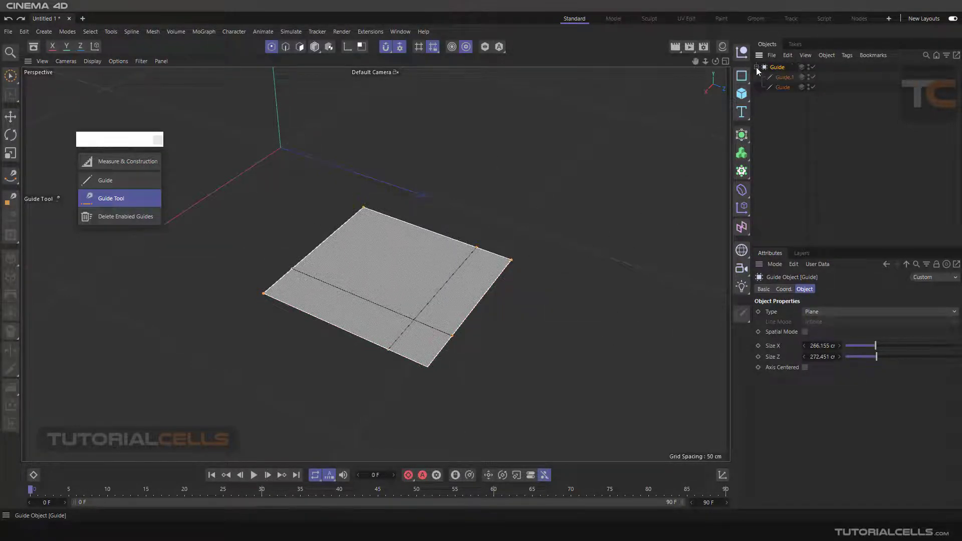
pyautogui.click(781, 77)
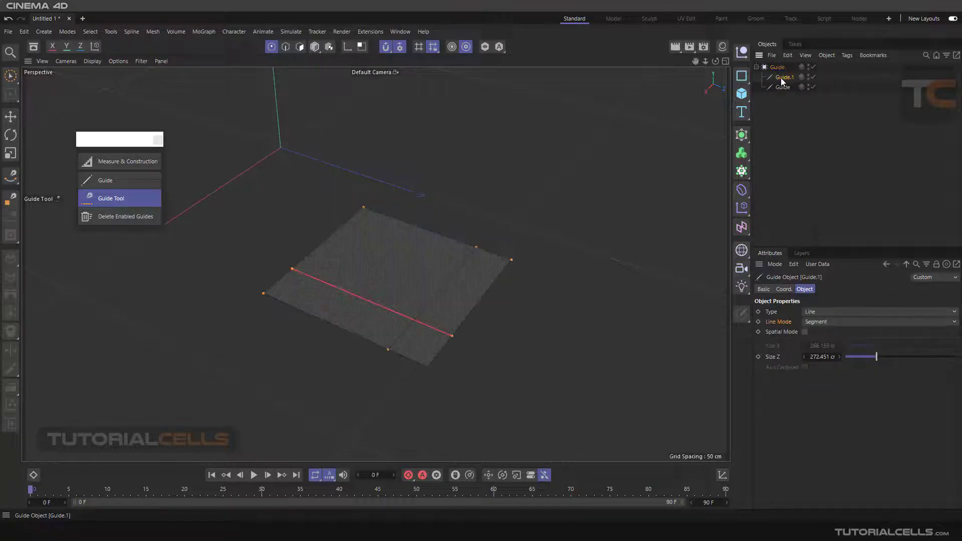
pyautogui.click(780, 87)
pyautogui.click(781, 77)
pyautogui.click(780, 86)
pyautogui.click(780, 78)
pyautogui.click(783, 88)
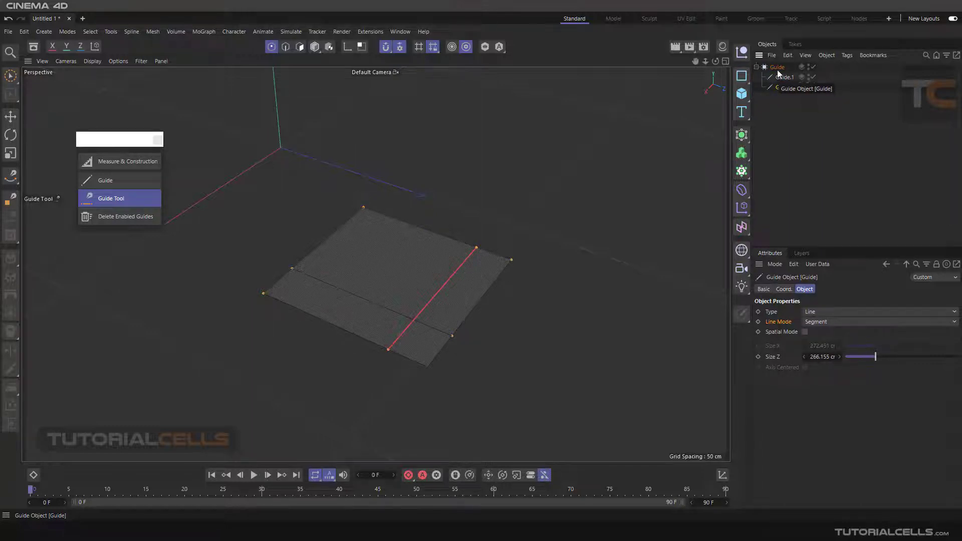
# Delete the plane guide together with its child line guides and close the floating guide command palette
pyautogui.click(778, 68)
pyautogui.press('Delete')
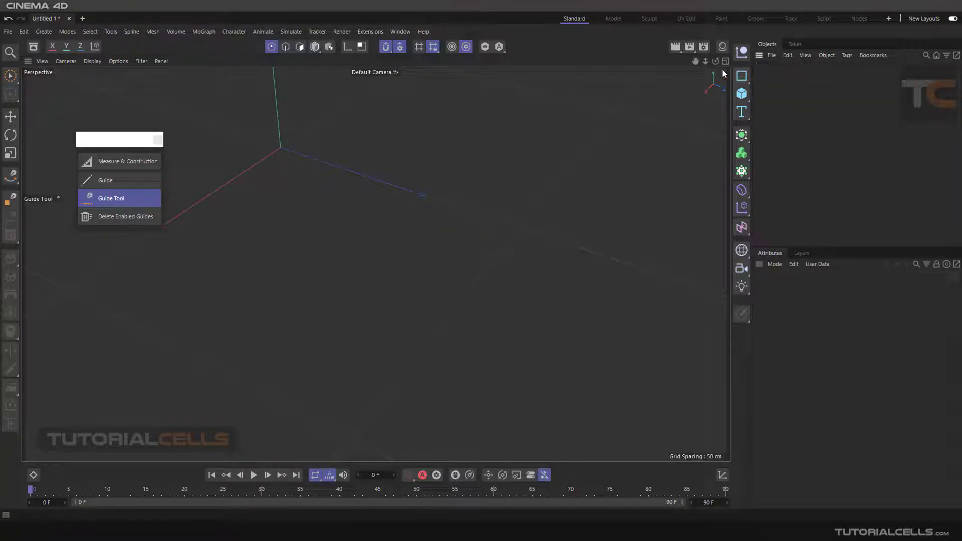
pyautogui.click(127, 218)
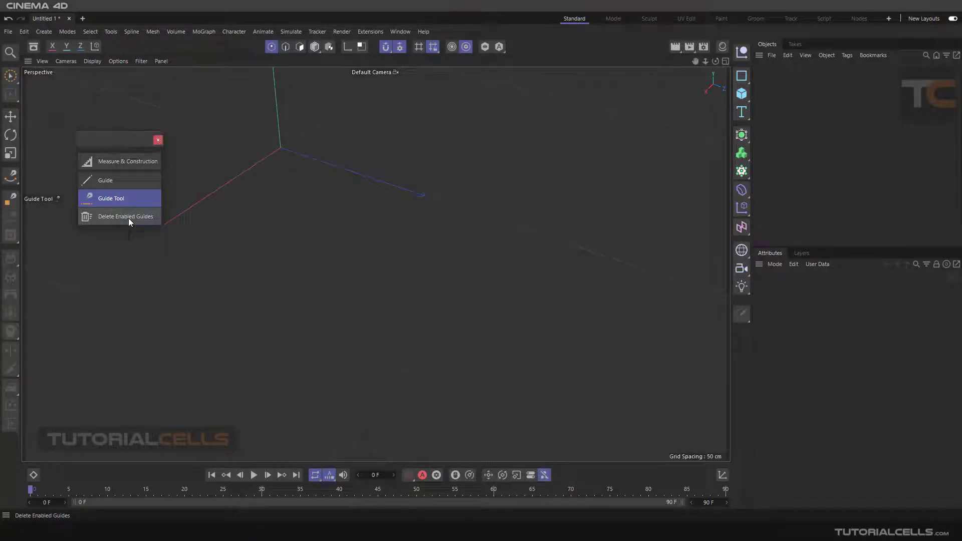
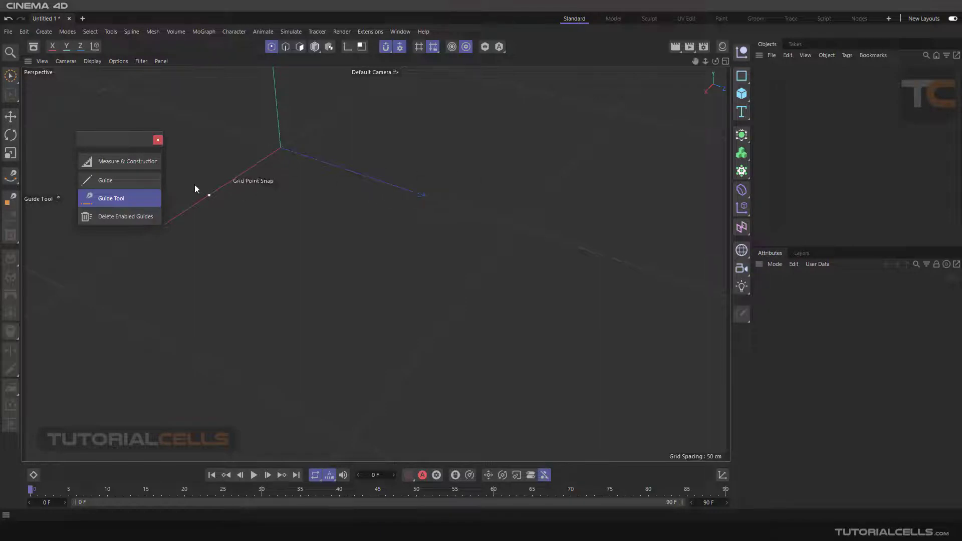
pyautogui.click(158, 142)
pyautogui.moveTo(315, 266)
pyautogui.keyDown('alt'); pyautogui.mouseDown()
pyautogui.moveTo(287, 241)
pyautogui.moveTo(302, 247)
pyautogui.moveTo(300, 257)
pyautogui.mouseUp(); pyautogui.keyUp('alt')
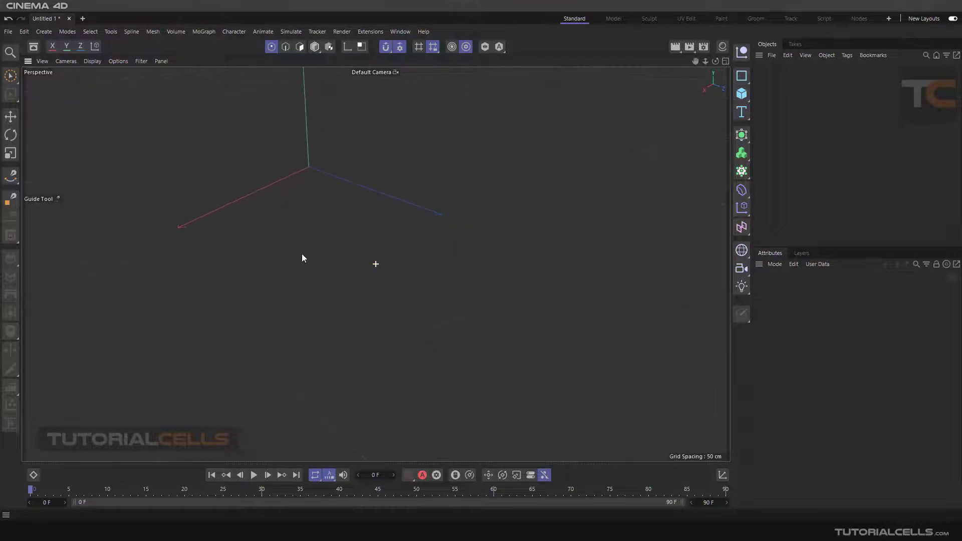
# Create a new guide at the origin and change its type to Plane
pyautogui.click(110, 33)
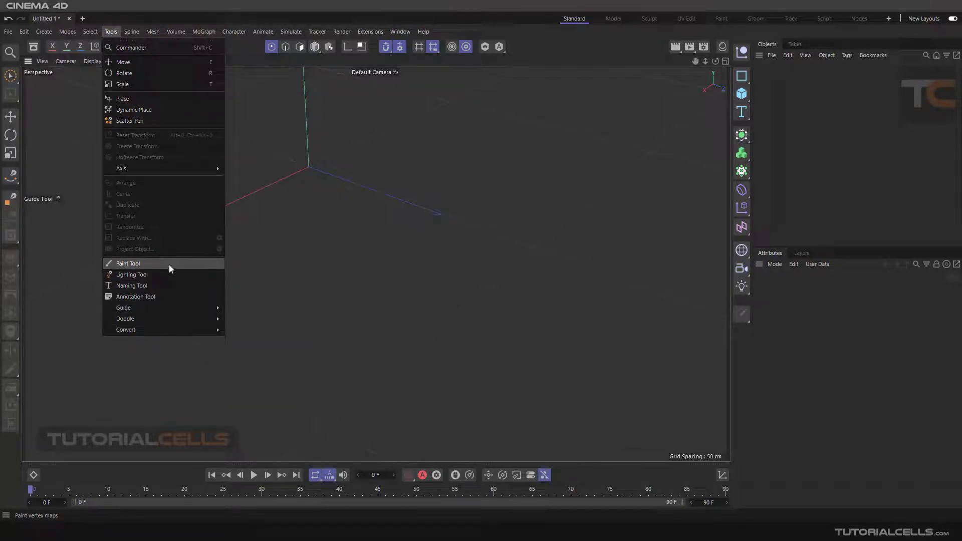
pyautogui.moveTo(169, 308)
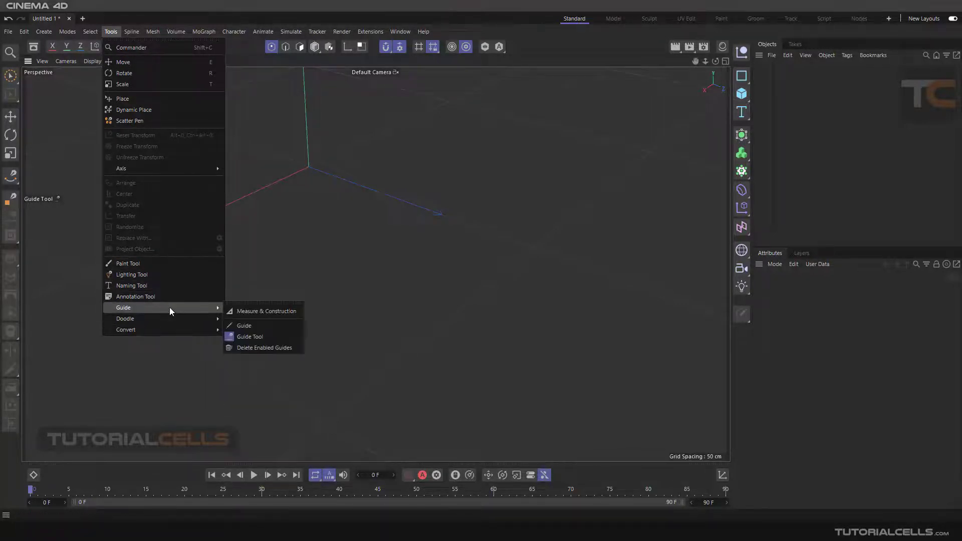
pyautogui.click(253, 325)
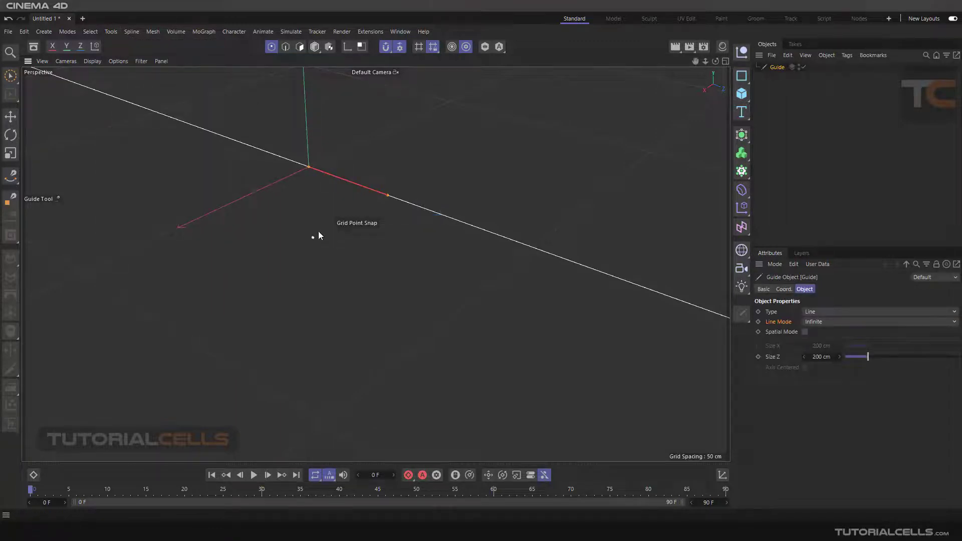
pyautogui.click(820, 312)
pyautogui.click(822, 330)
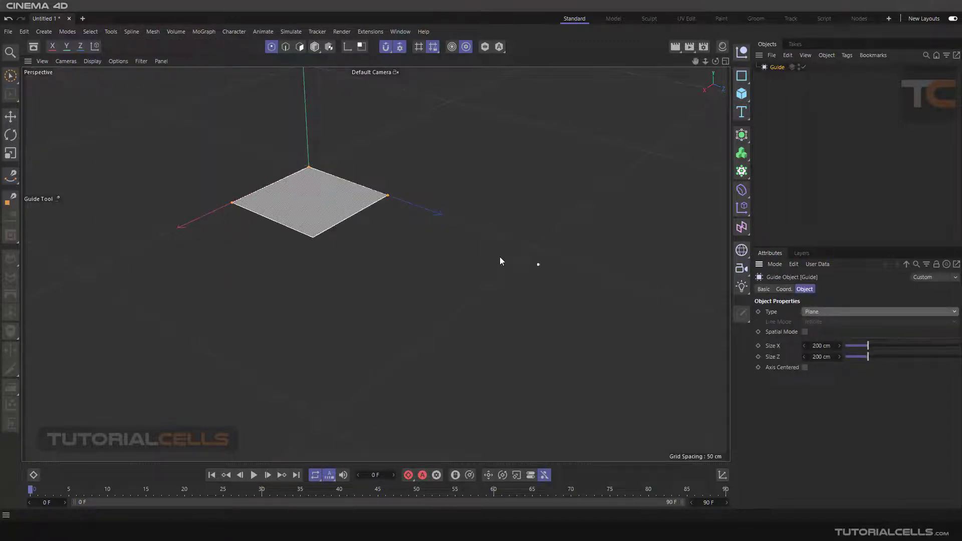
# Raise the plane guide above the workplane along its Y axis with the Move tool
pyautogui.press('o')
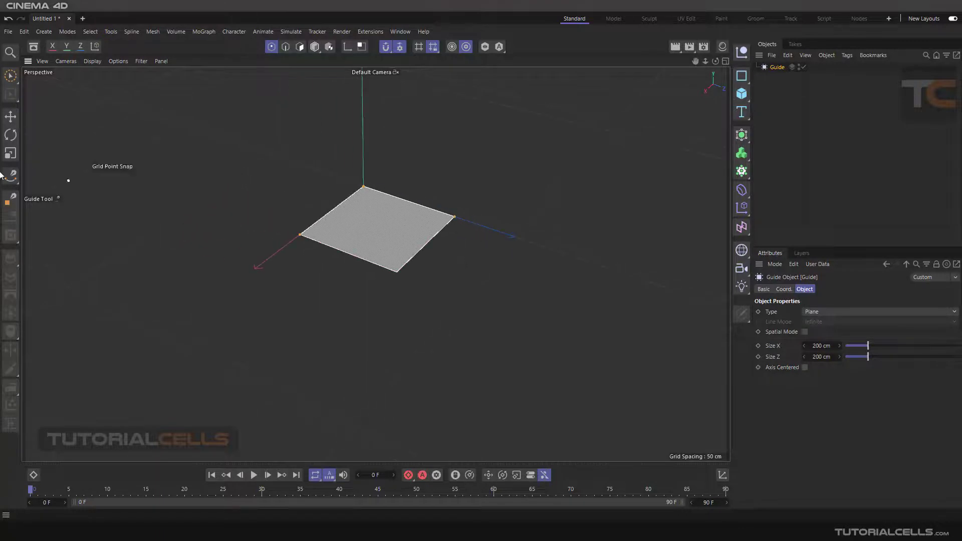
pyautogui.click(8, 120)
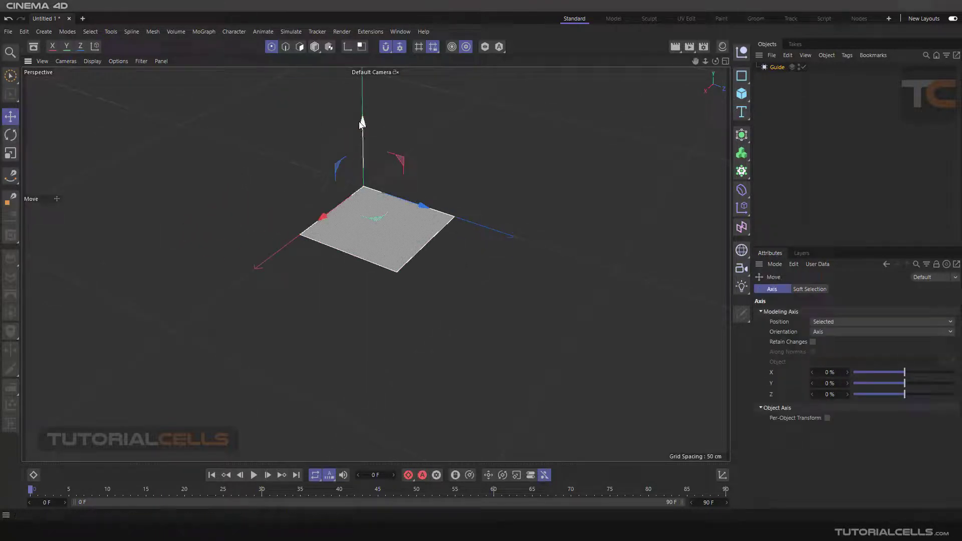
pyautogui.moveTo(361, 122); pyautogui.dragTo(360, 94)
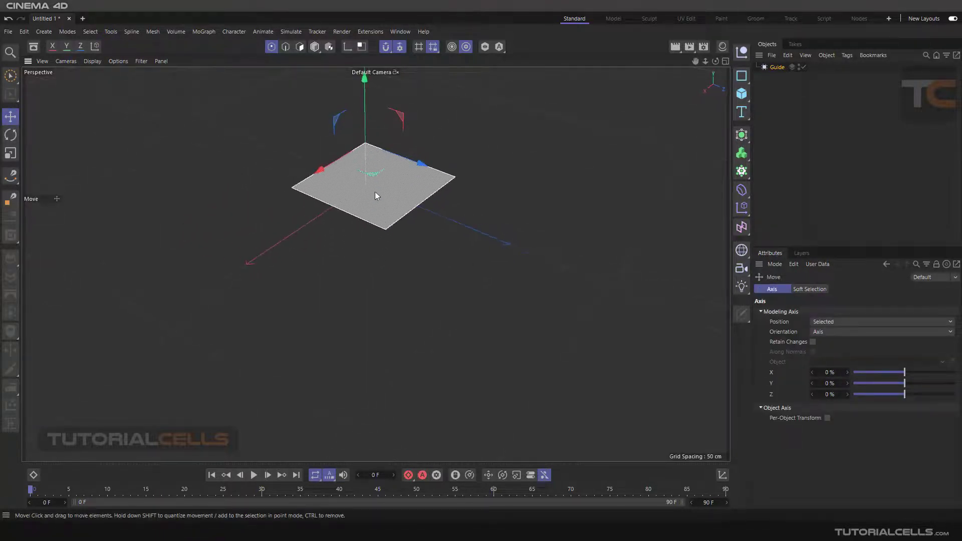
pyautogui.keyDown('alt'); pyautogui.moveTo(376, 195); pyautogui.dragTo(429, 249); pyautogui.keyUp('alt')
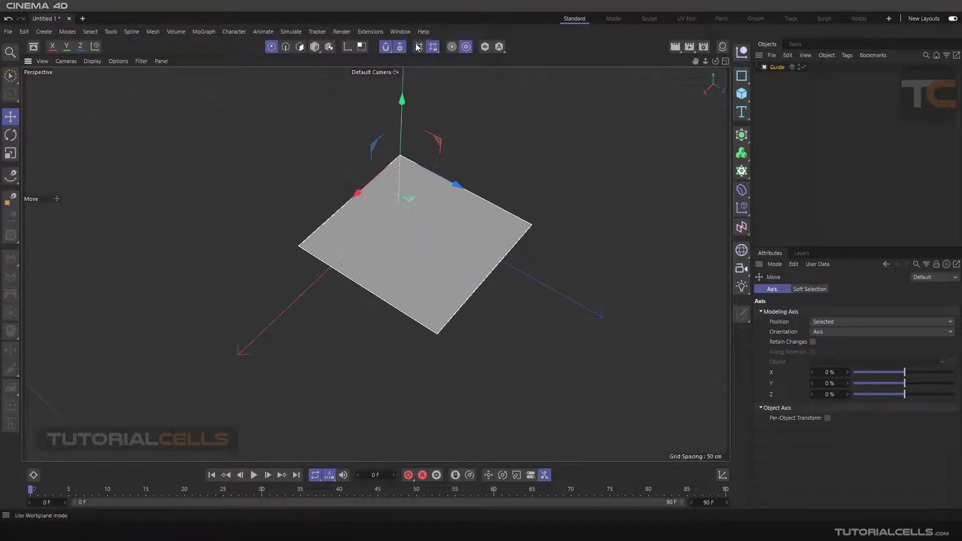
# Draw a six-point, roughly pentagonal spline with the Spline Pen, snapping its points onto the raised plane guide
pyautogui.click(399, 46)
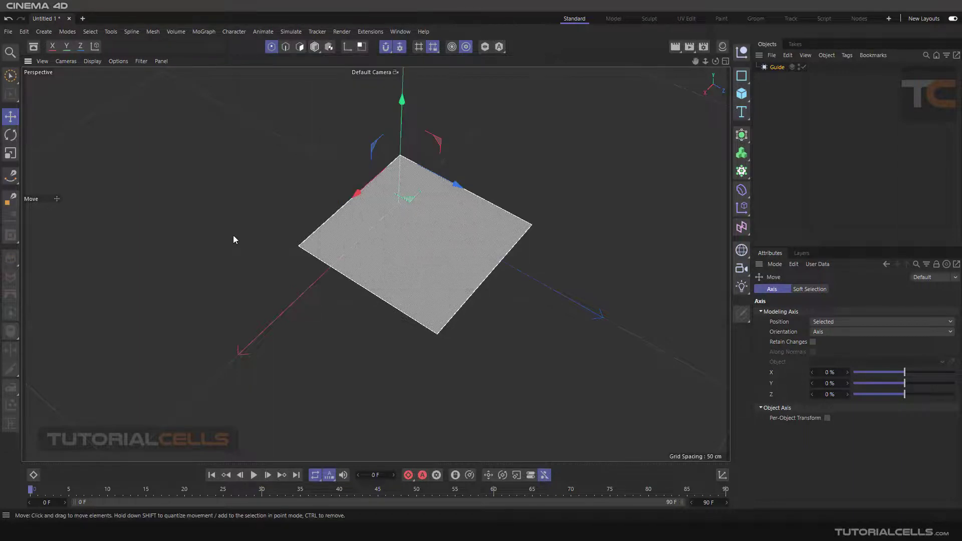
pyautogui.click(11, 175)
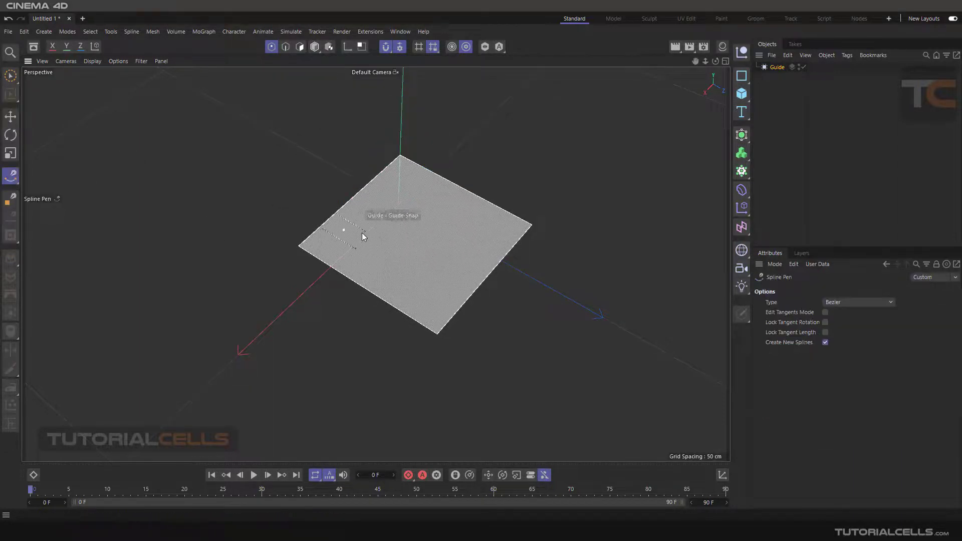
pyautogui.click(373, 244)
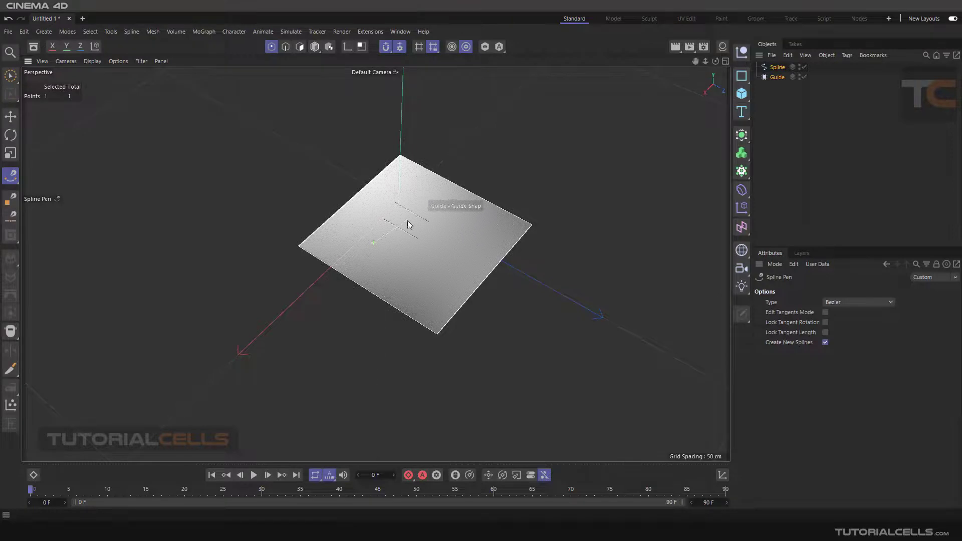
pyautogui.click(430, 219)
pyautogui.click(484, 233)
pyautogui.click(473, 261)
pyautogui.click(397, 282)
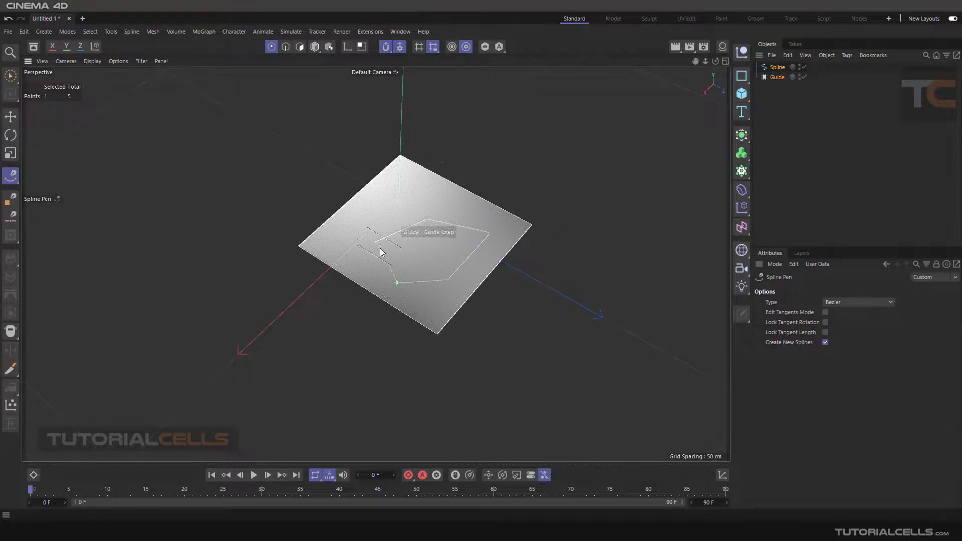
pyautogui.click(430, 260)
pyautogui.moveTo(429, 249)
pyautogui.keyDown('alt'); pyautogui.mouseDown()
pyautogui.moveTo(429, 176)
pyautogui.moveTo(429, 248)
pyautogui.mouseUp(); pyautogui.keyUp('alt')
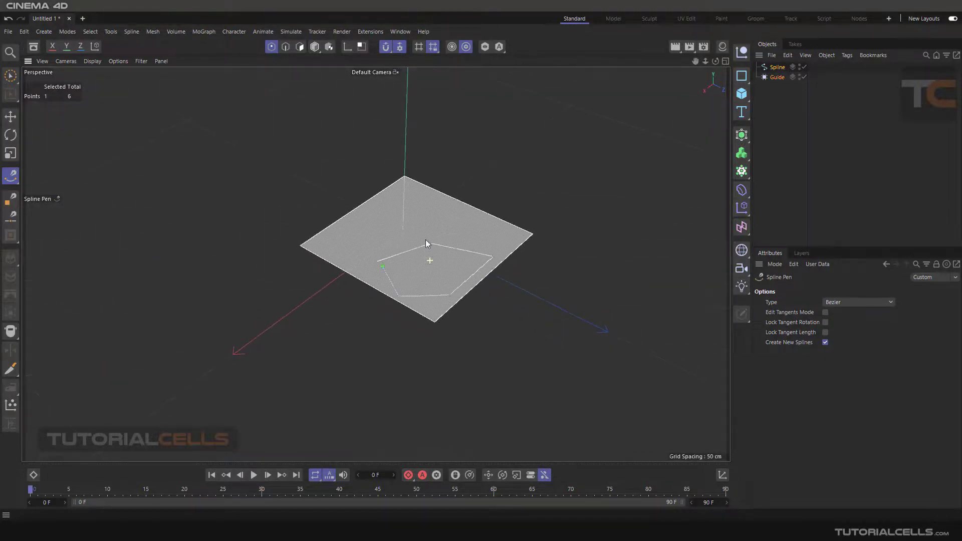
# Delete the pentagonal spline, keeping the raised plane guide in the scene
pyautogui.click(766, 71)
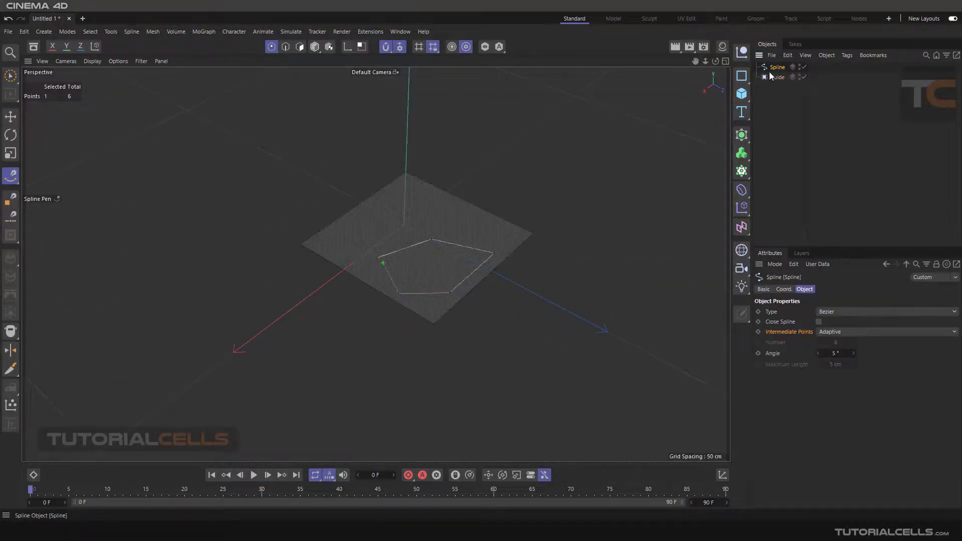
pyautogui.press('Delete')
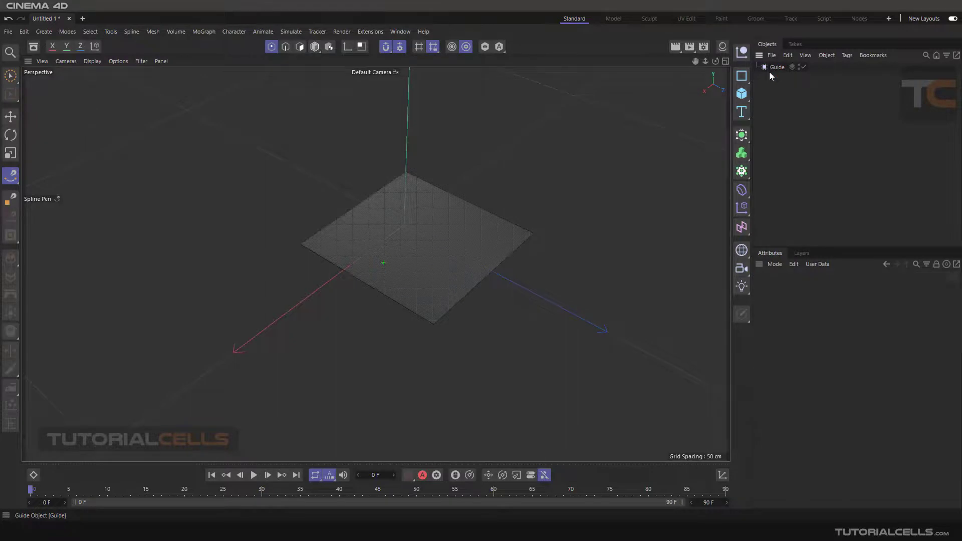
# Draw a closed, curved five-point Bezier spline with the Spline Pen, snapping its points onto the raised plane guide
pyautogui.click(399, 47)
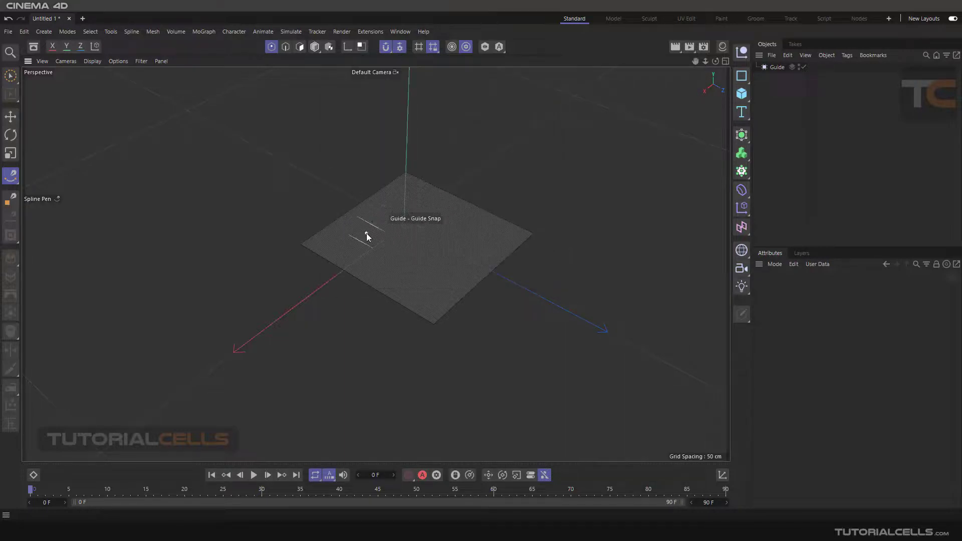
pyautogui.click(366, 232)
pyautogui.click(439, 210)
pyautogui.click(473, 248)
pyautogui.click(419, 290)
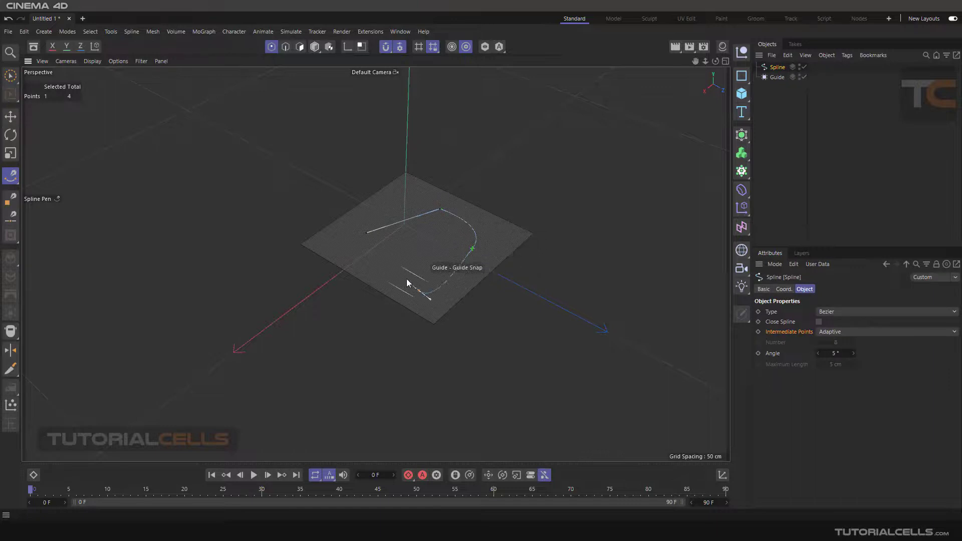
pyautogui.click(388, 250)
pyautogui.click(368, 232)
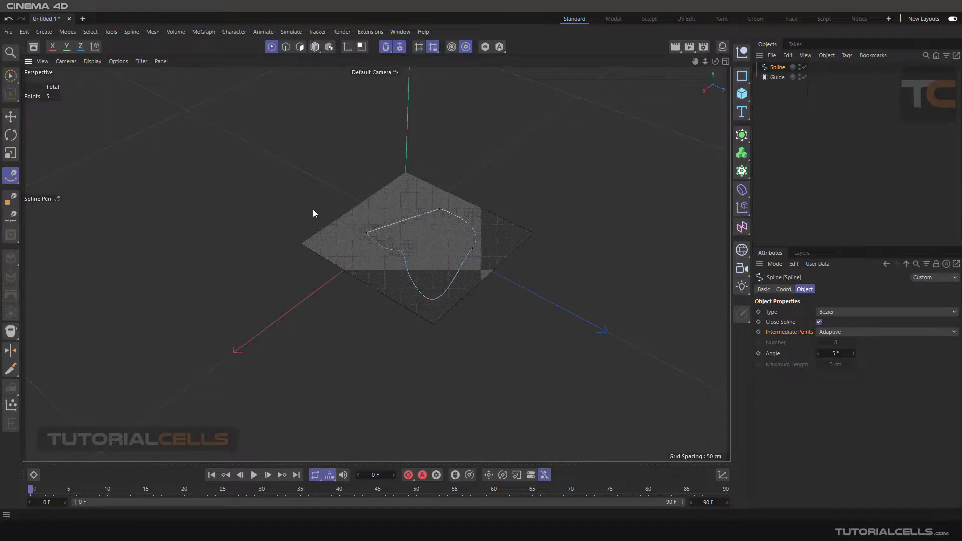
# Select the curved spline together with the plane guide
pyautogui.keyDown('alt'); pyautogui.moveTo(433, 281); pyautogui.dragTo(474, 272); pyautogui.keyUp('alt')
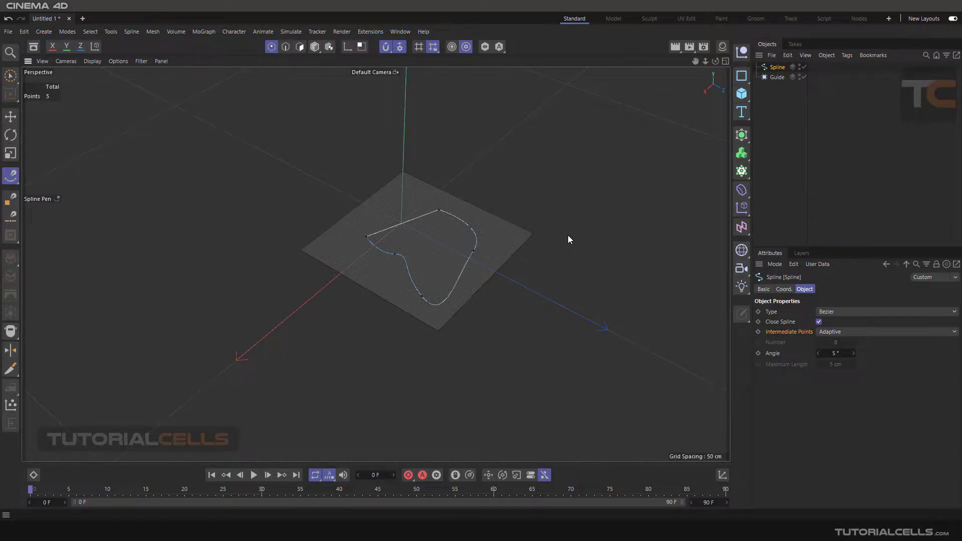
pyautogui.hotkey('ctrl', 'a')
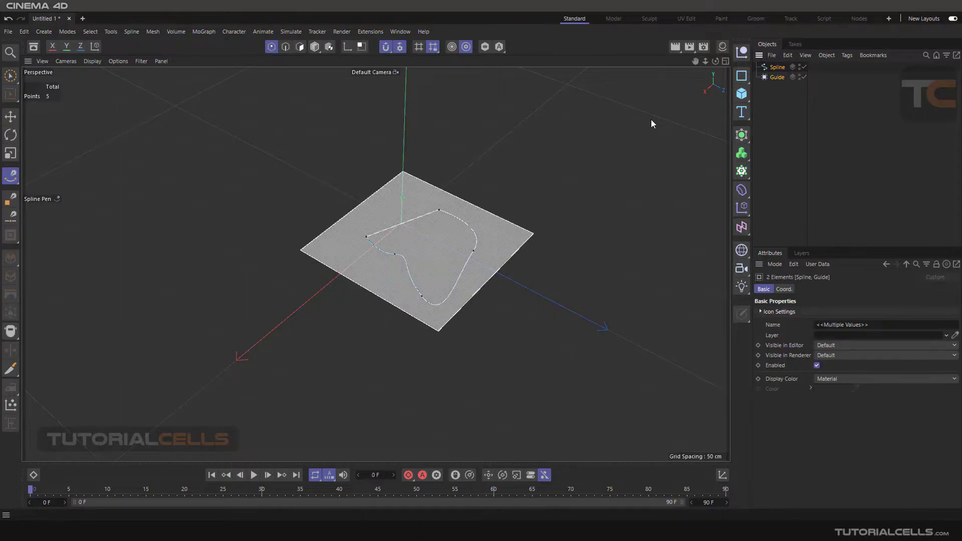
pyautogui.click(646, 439)
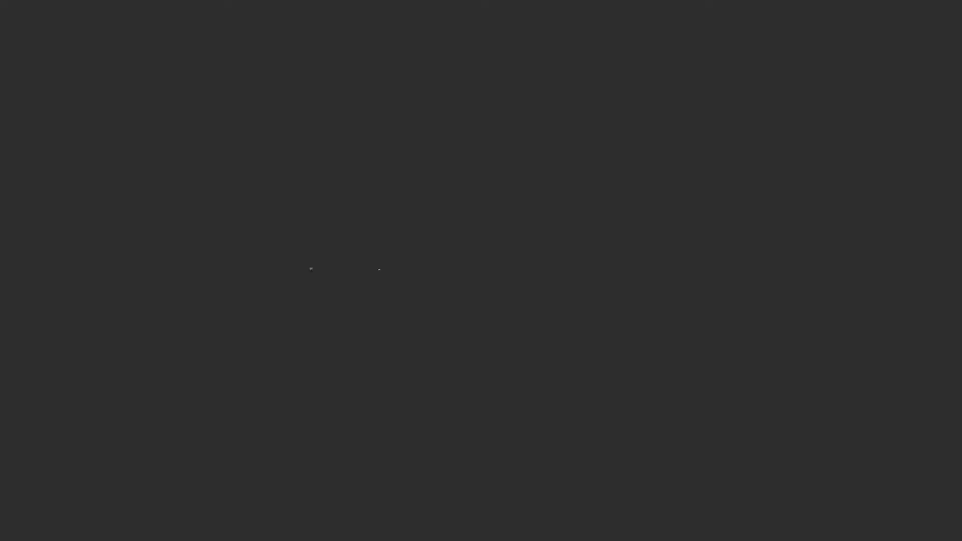